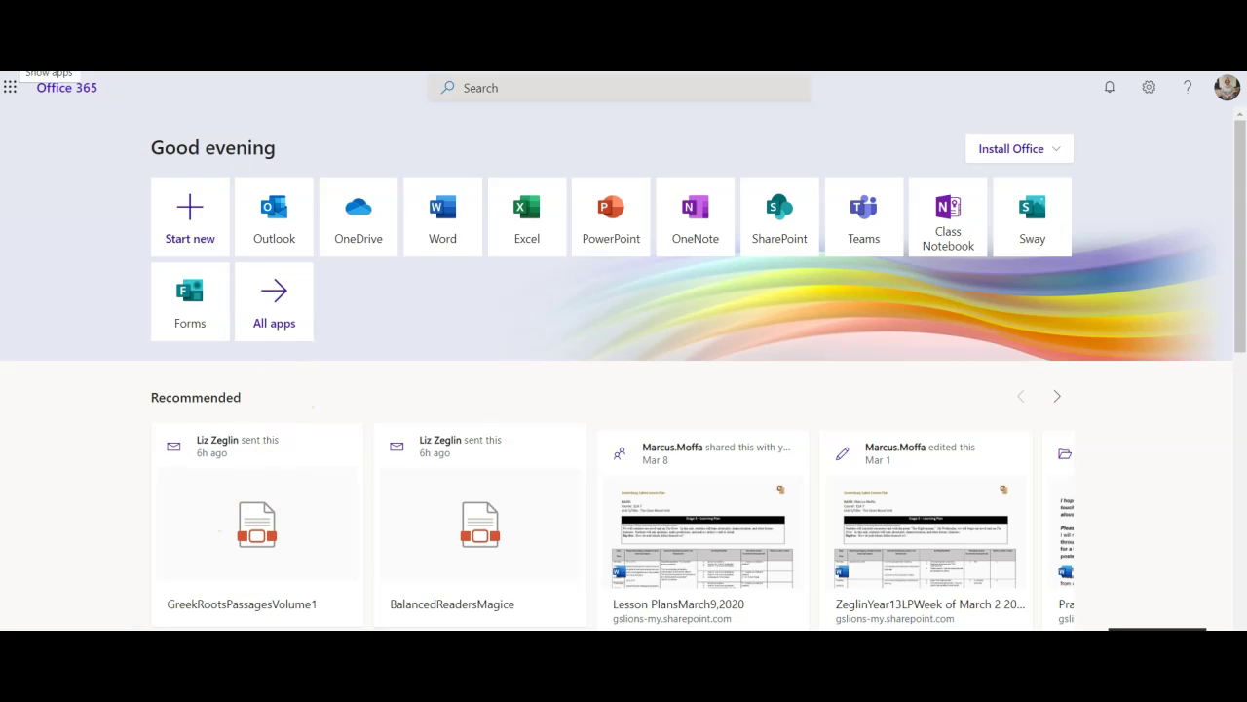
left_click(51, 94)
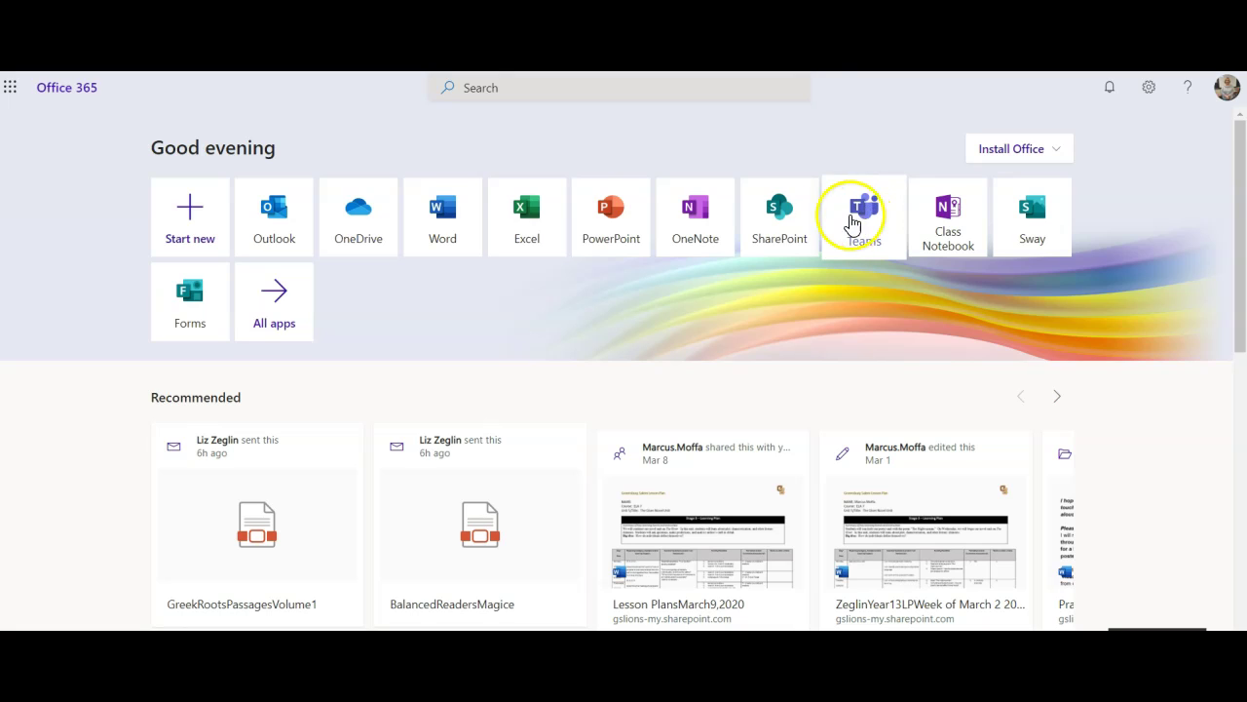
left_click(551, 88)
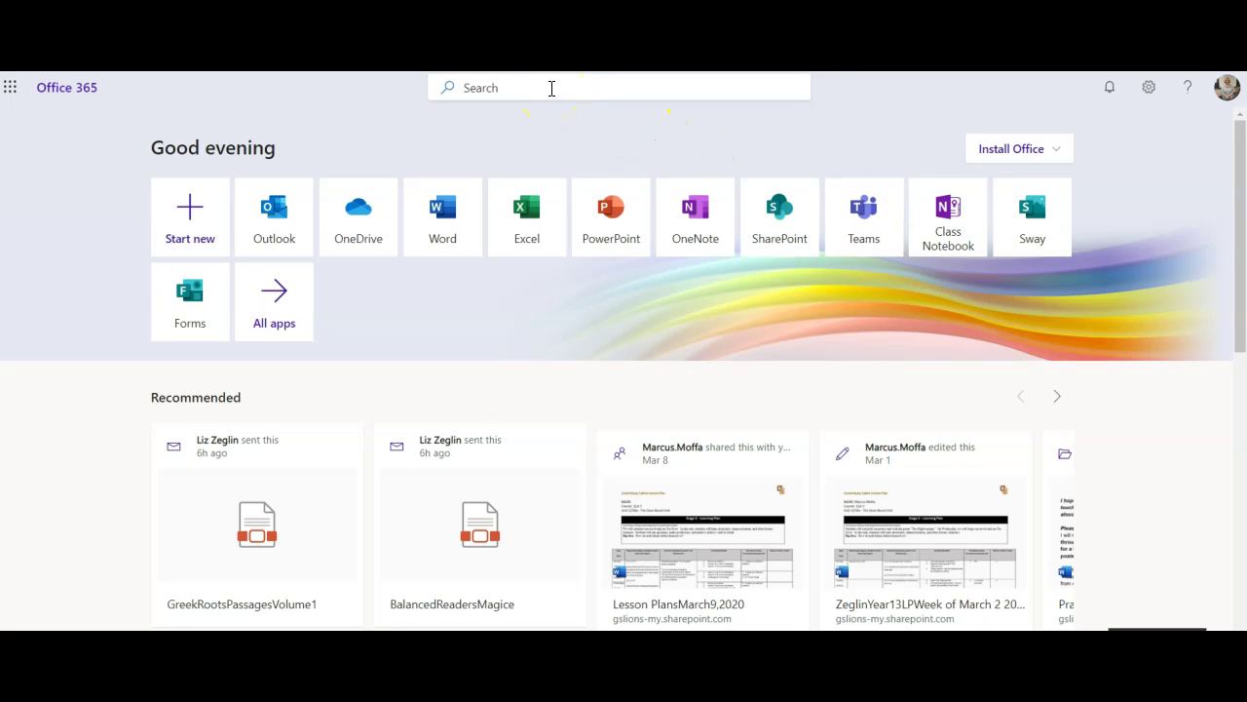
left_click(551, 98)
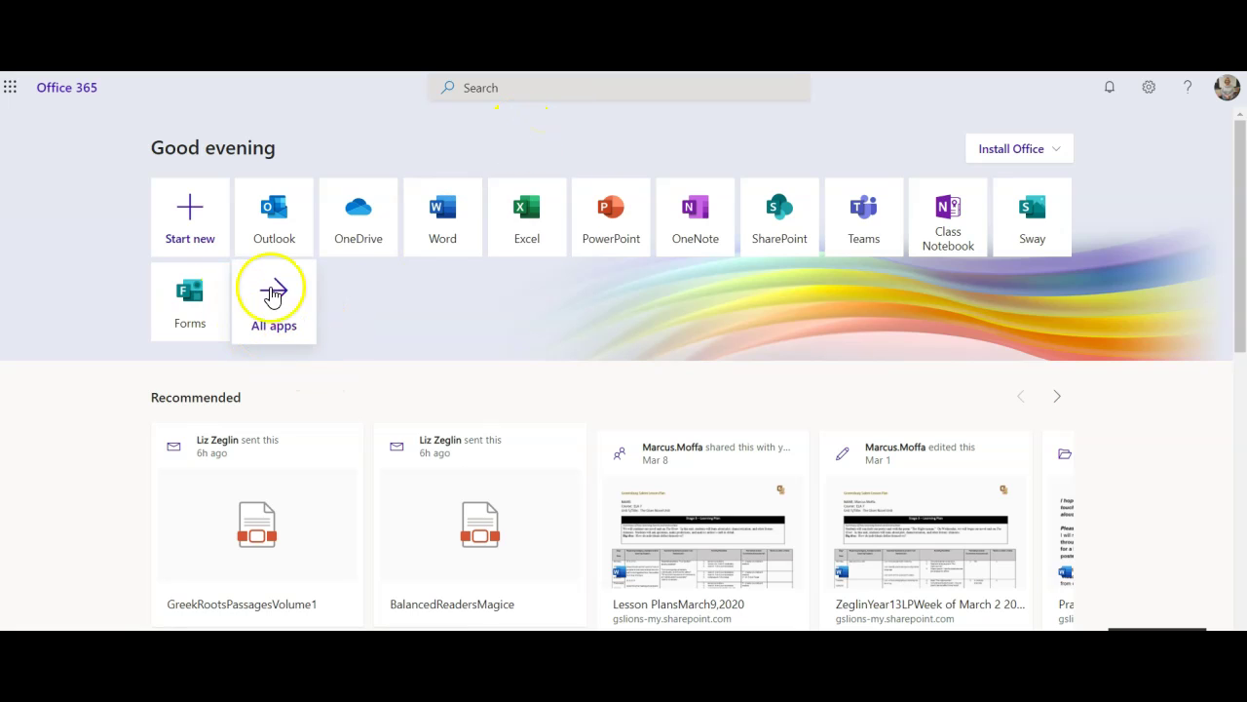
Step: Open Microsoft Teams and create a Class team named ELA Period 2 with the description 2020
left_click(270, 295)
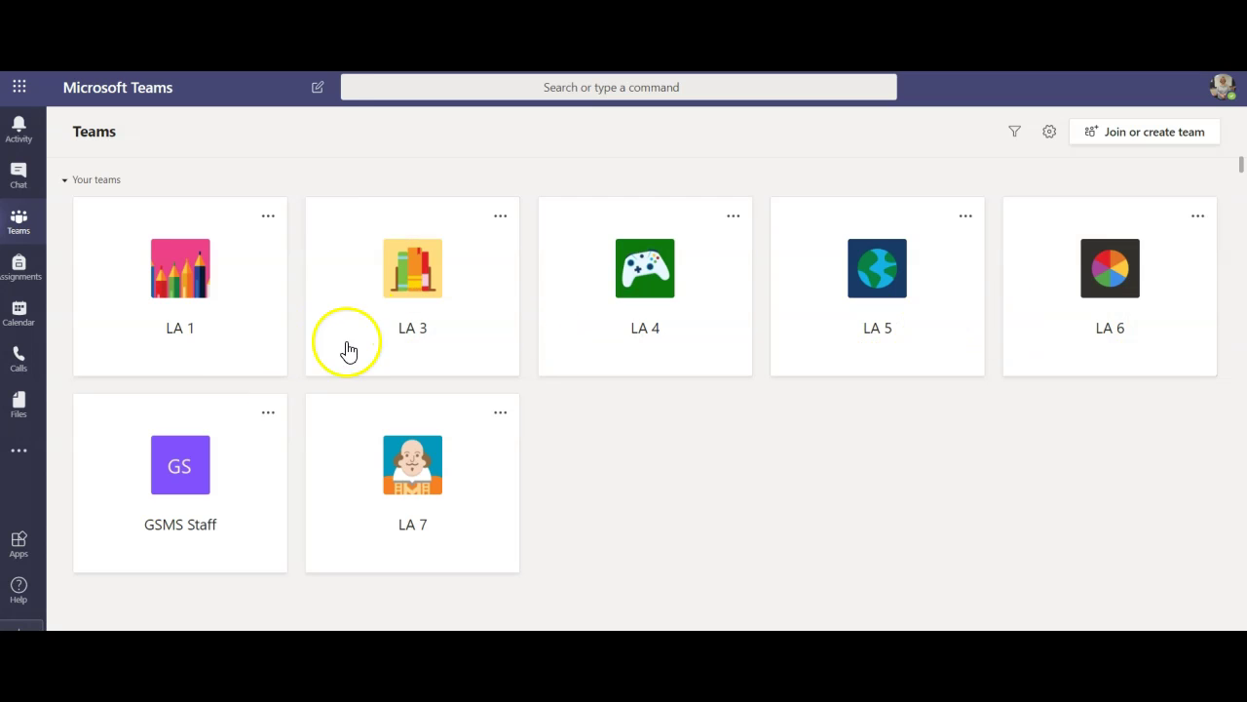
left_click(1134, 136)
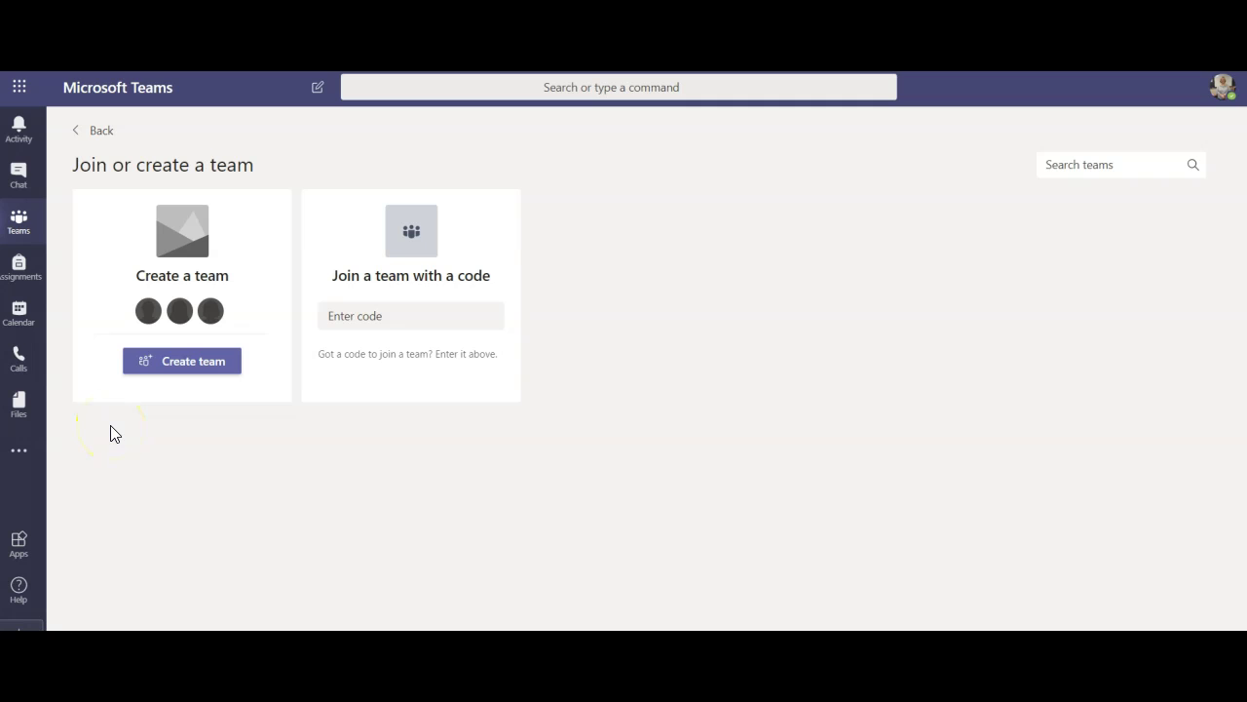
left_click(172, 372)
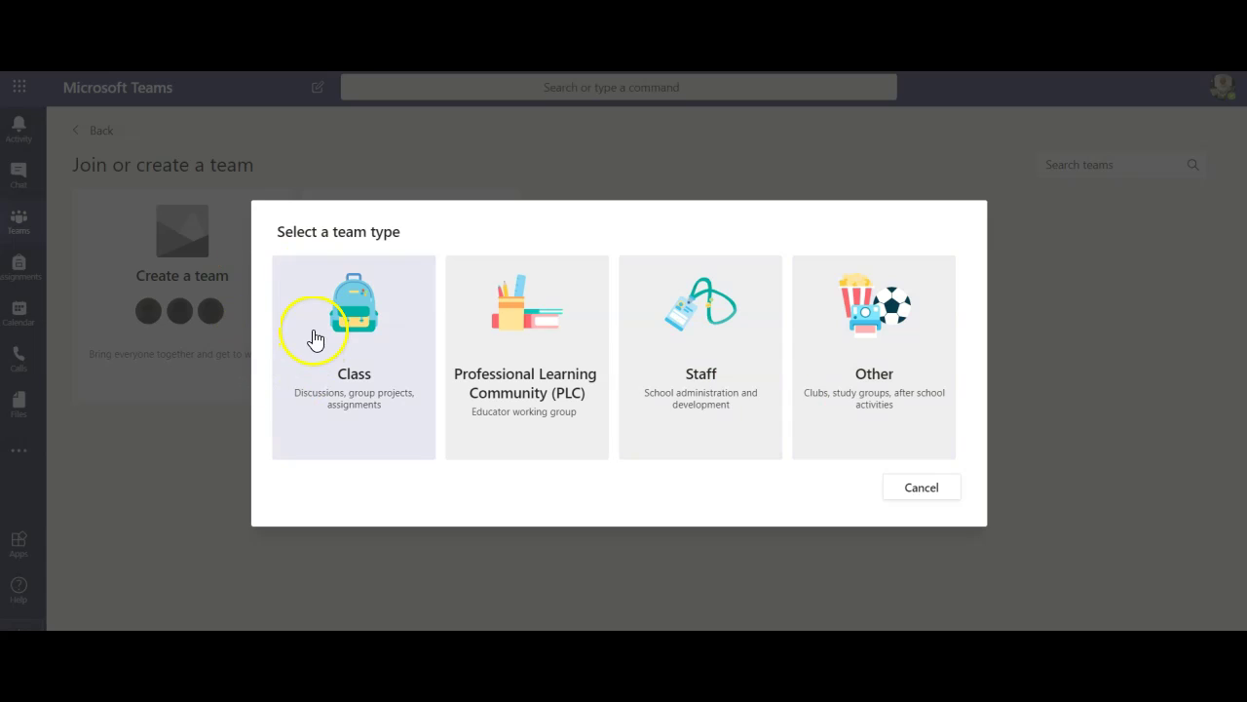
left_click(355, 341)
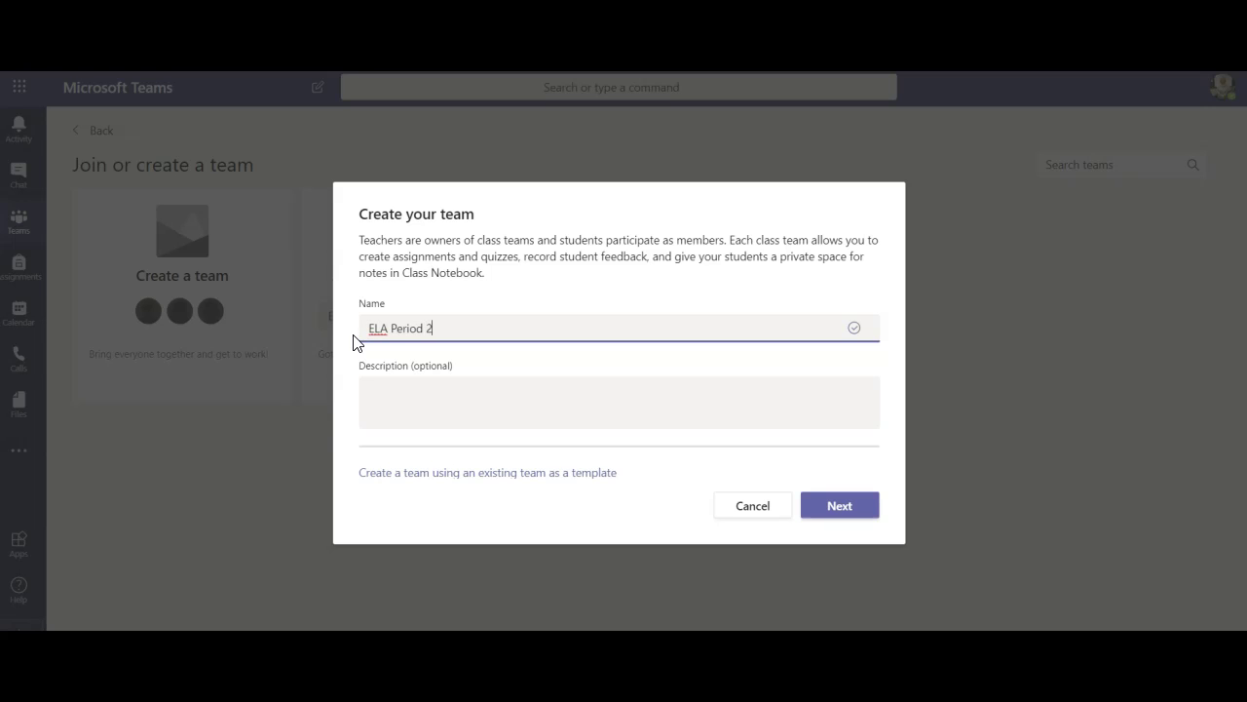
left_click(390, 393)
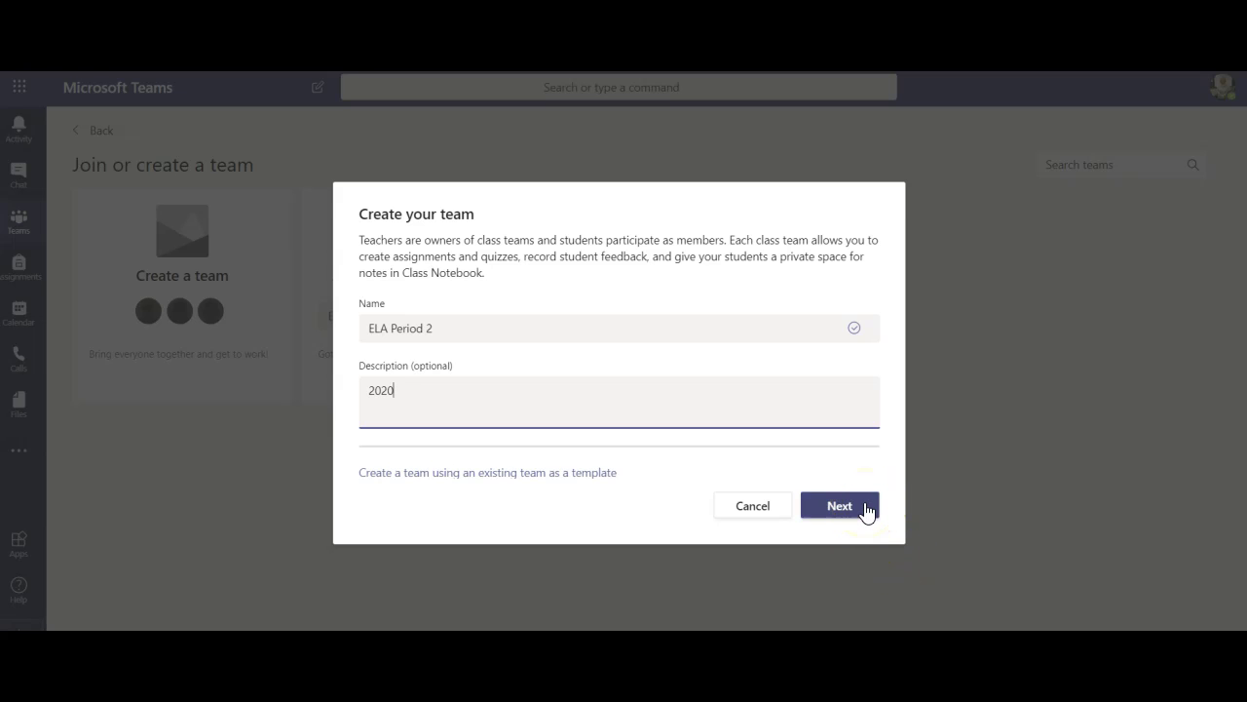
left_click(866, 511)
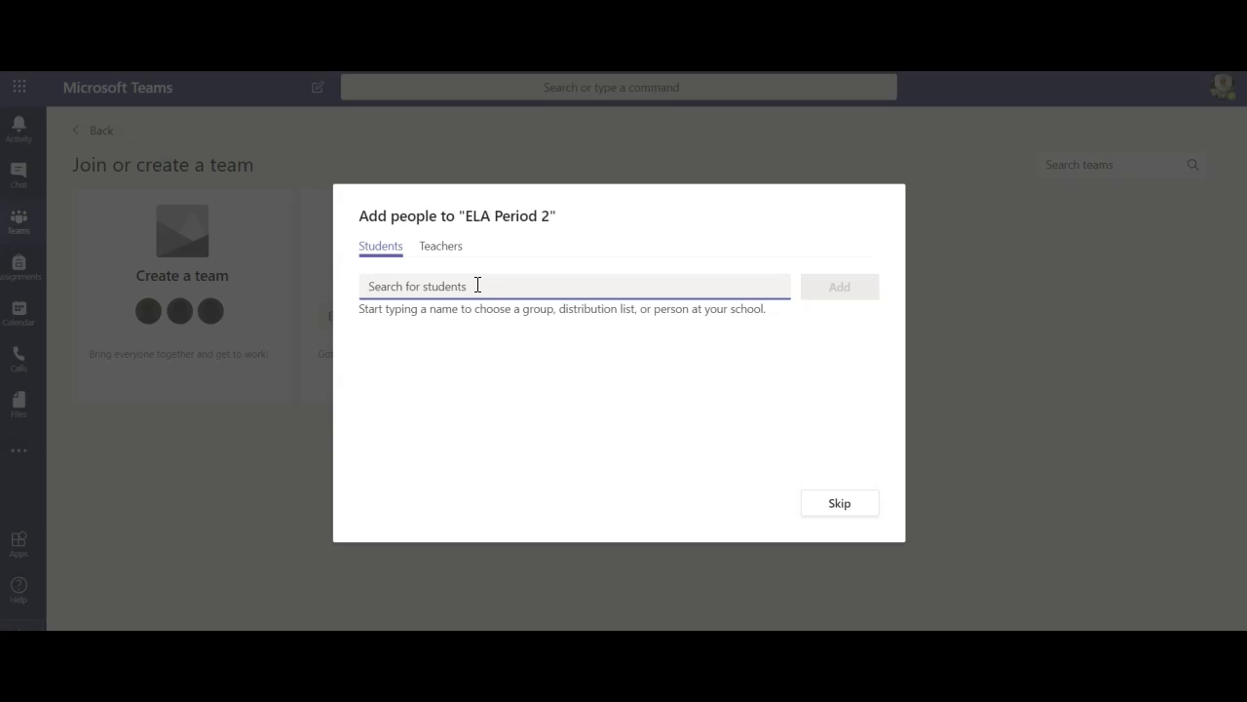
Step: View the option for adding teachers to the new team, and skip adding people
left_click(450, 249)
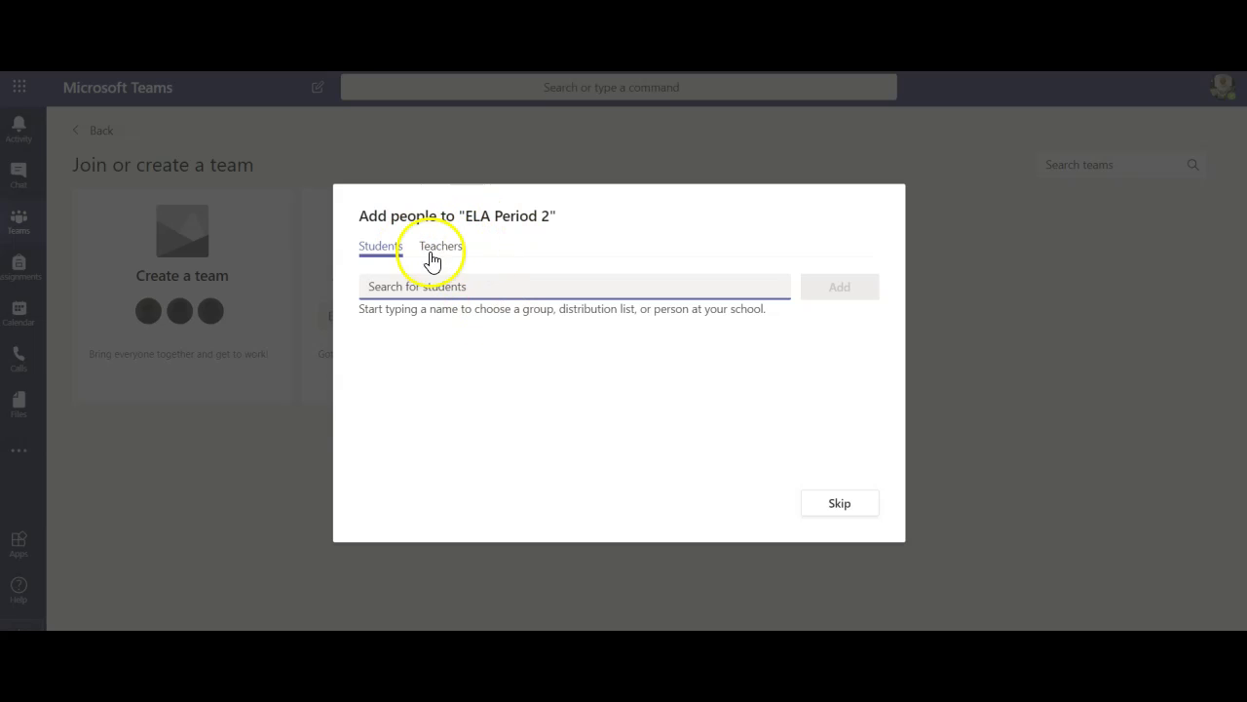
left_click(440, 249)
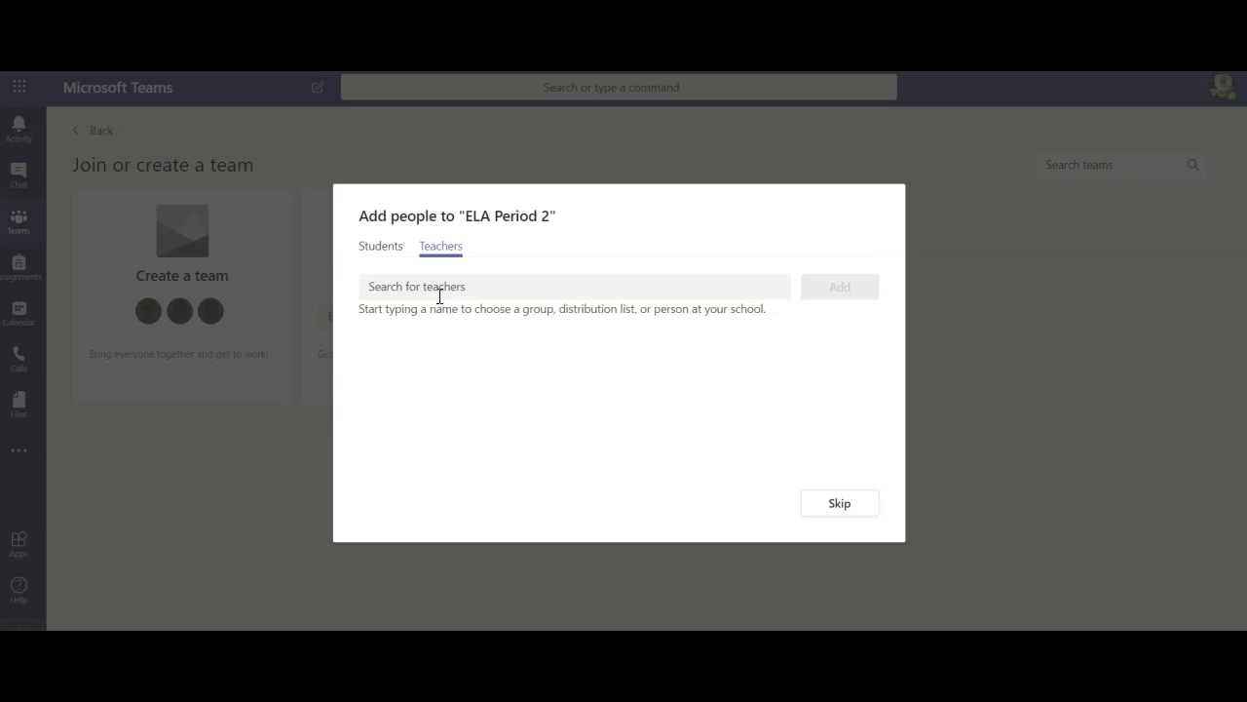
left_click(853, 516)
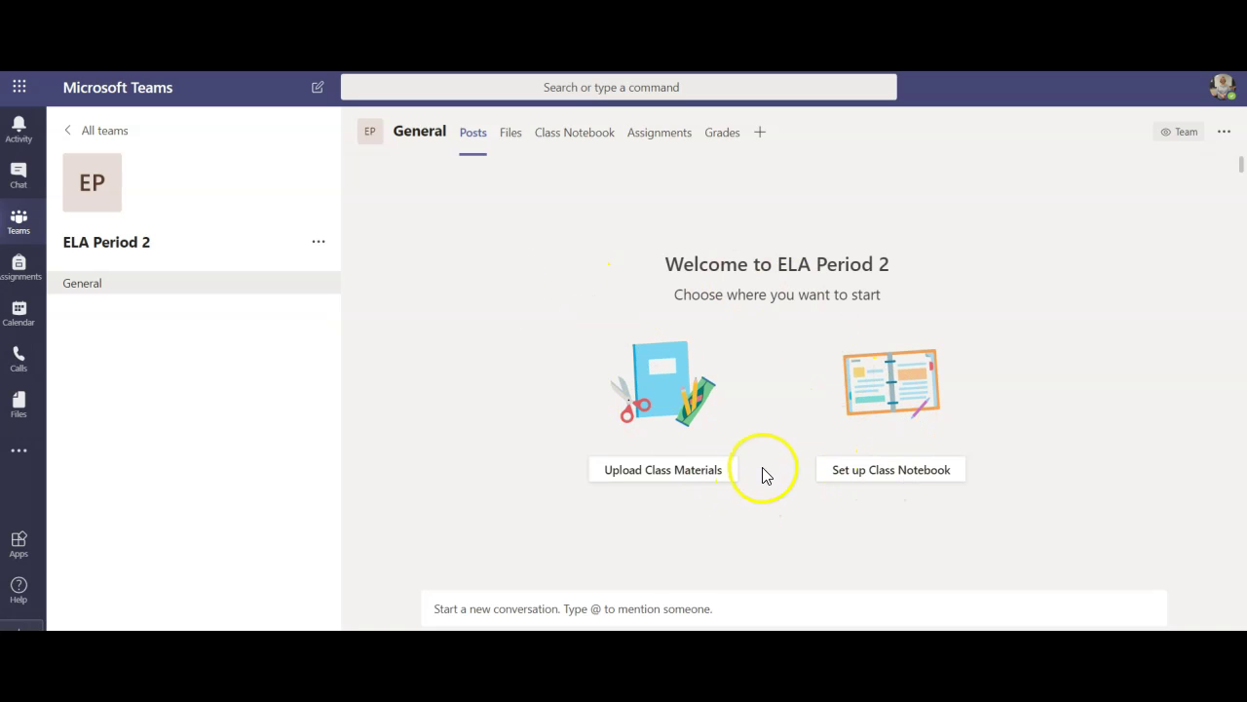
Step: Start a blank OneNote Class Notebook for the ELA Period 2 team and proceed to its student section setup
left_click(876, 474)
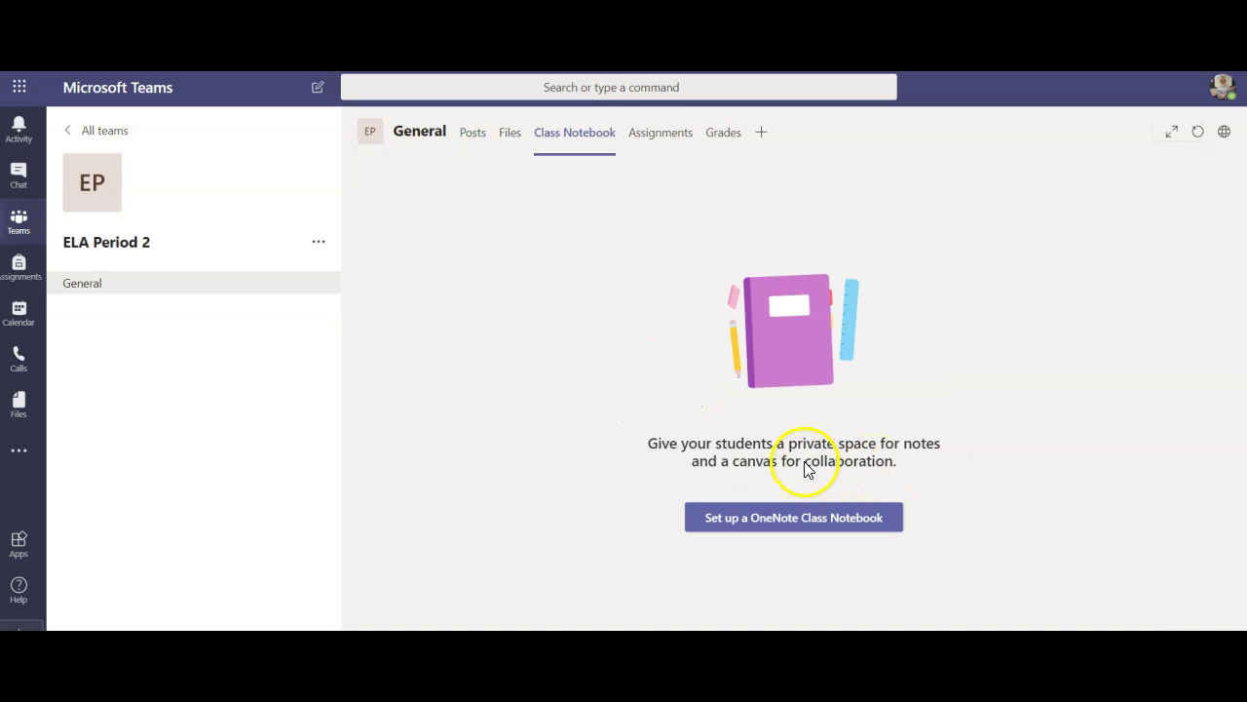
left_click(825, 527)
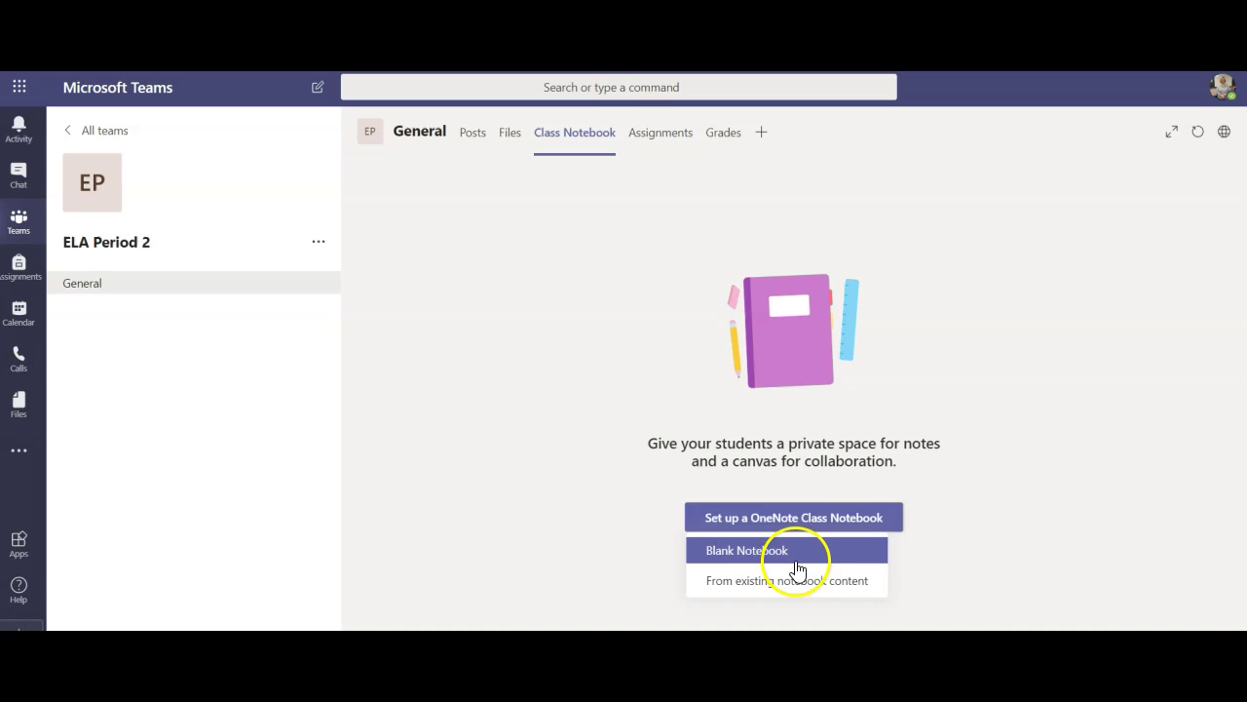
left_click(796, 563)
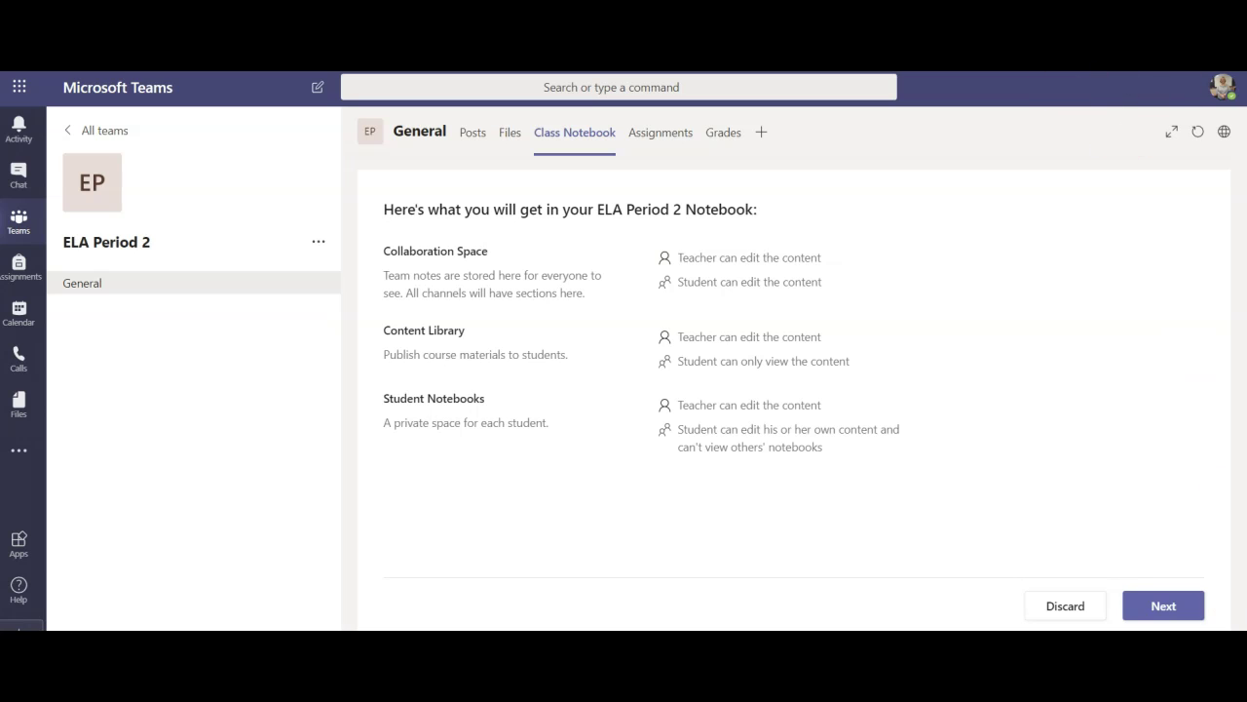
left_click(1157, 606)
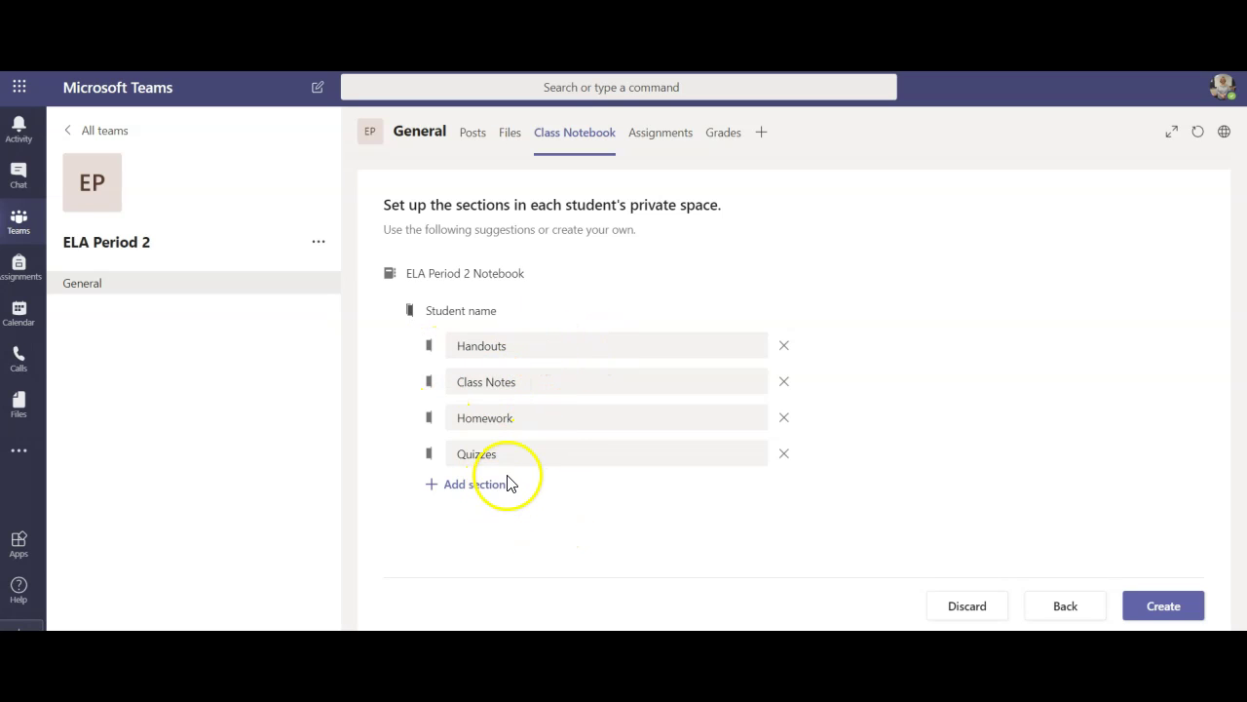
Step: Remove the suggested Quizzes, Homework, Class Notes and Handouts sections from the students' private space
left_click(785, 454)
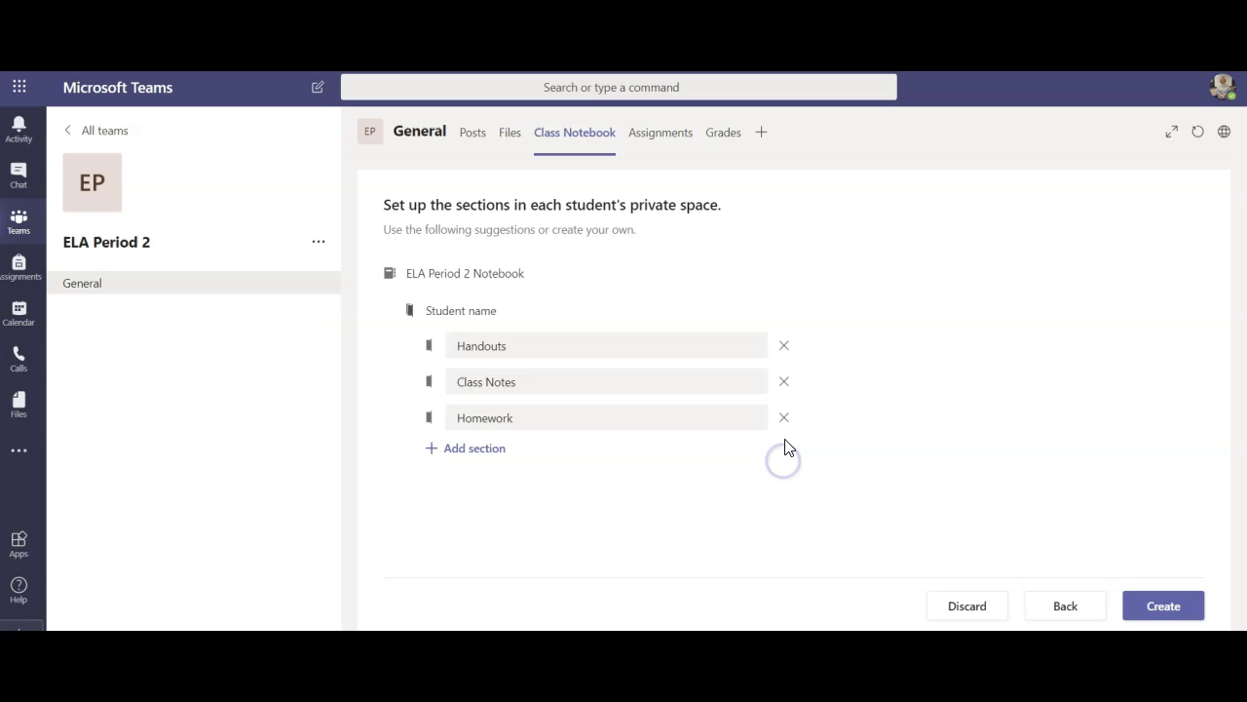
left_click(785, 418)
left_click(784, 381)
left_click(784, 345)
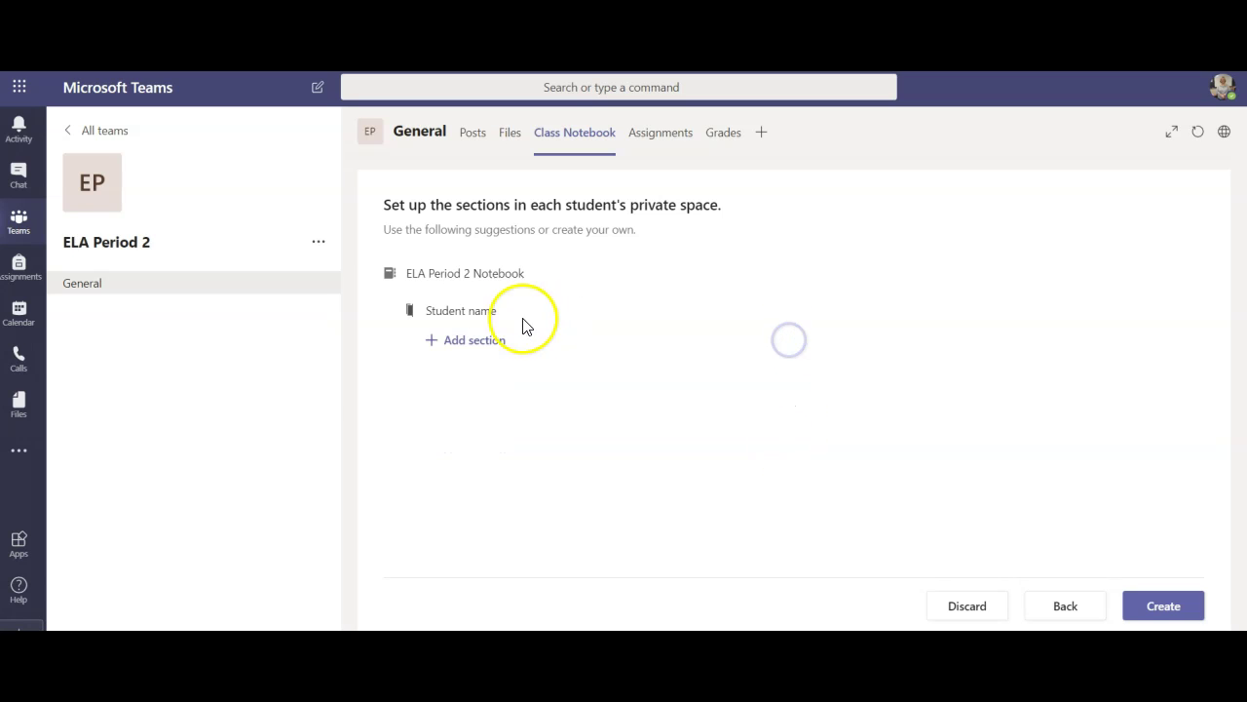
Step: Add student sections named The Giver and The Narrative of the Life of Frederick Douglass
left_click(454, 341)
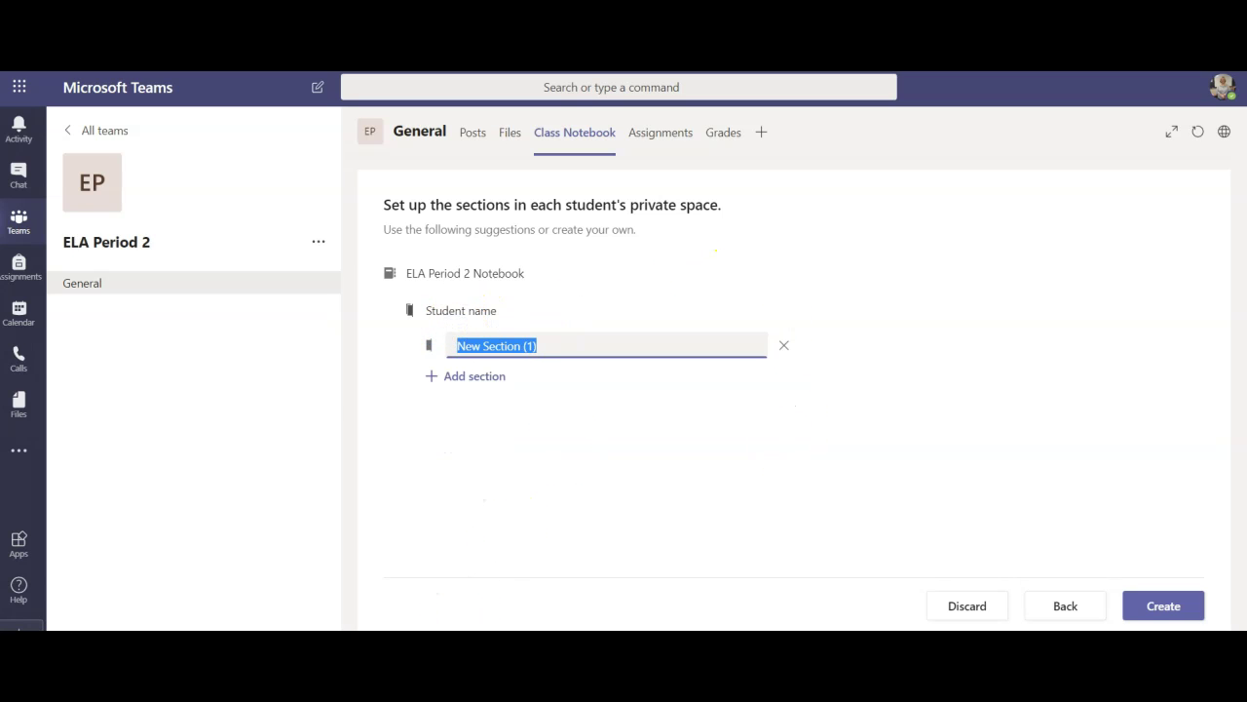
type("The Giver")
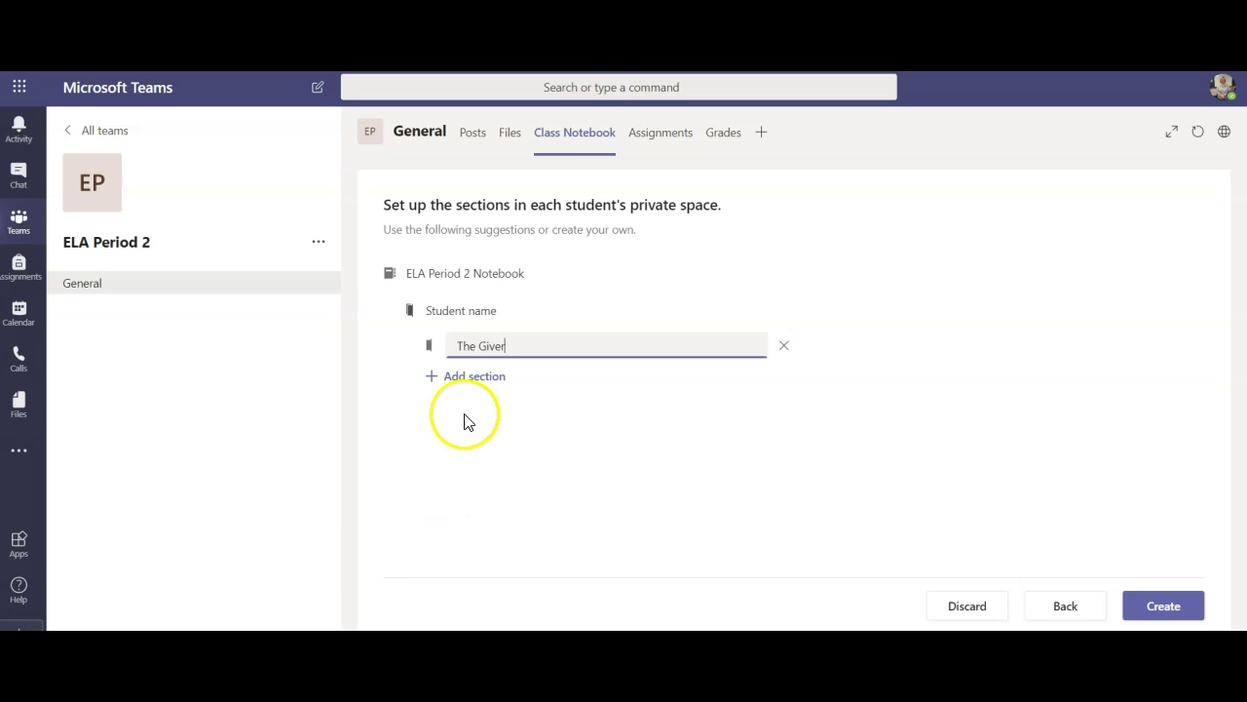
left_click(490, 376)
type("Th")
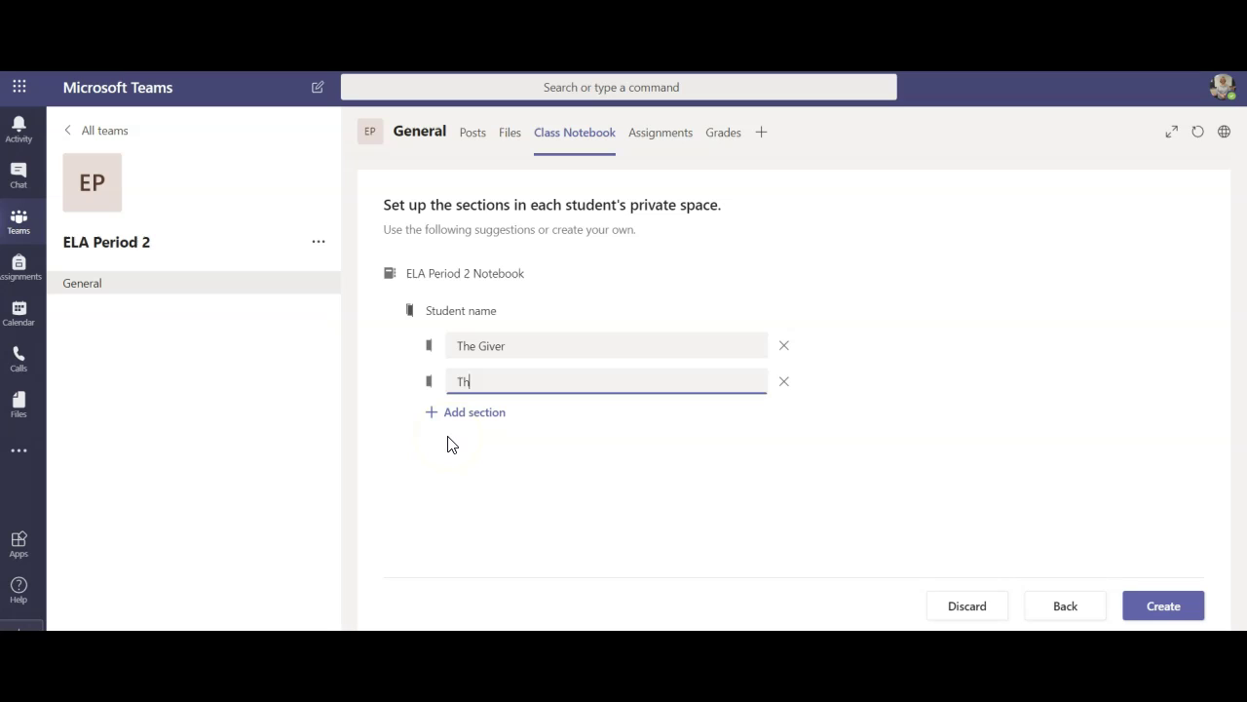
type("e Narrative of the Life of Freder")
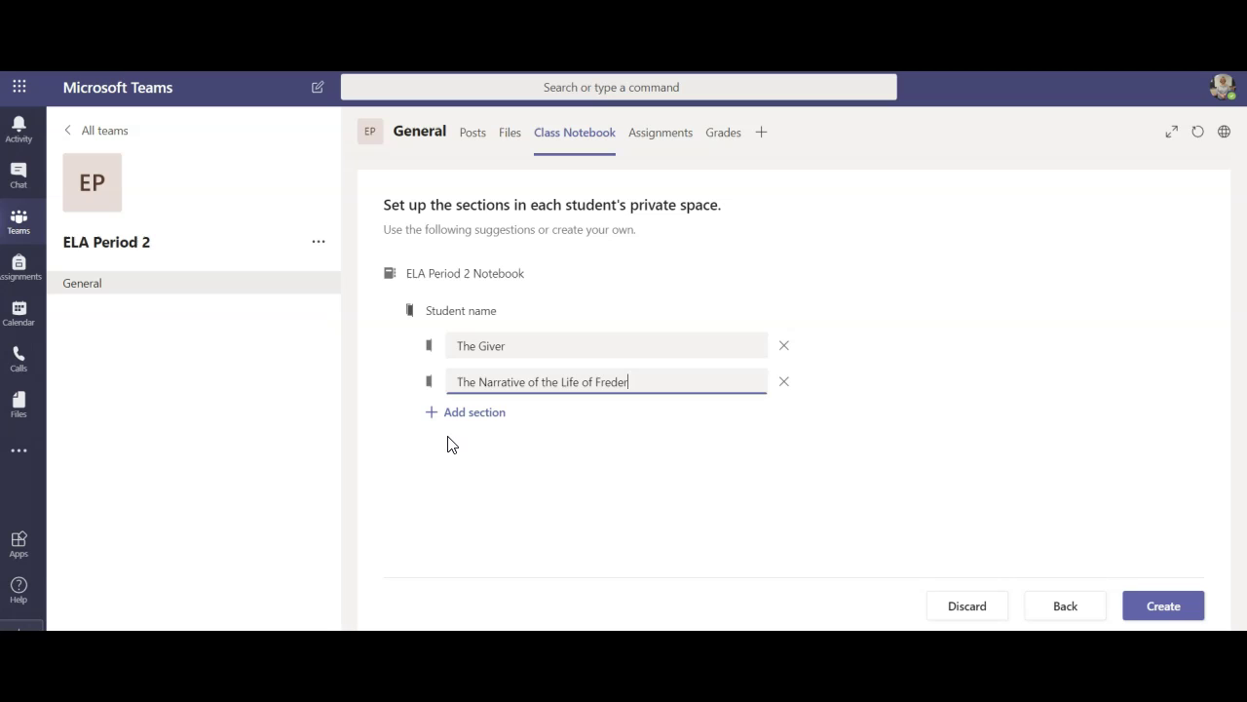
type("ick Douglass")
Step: Add student sections named Grammar and Writing and Practice Work, and create the class notebook
left_click(492, 412)
type("Gram")
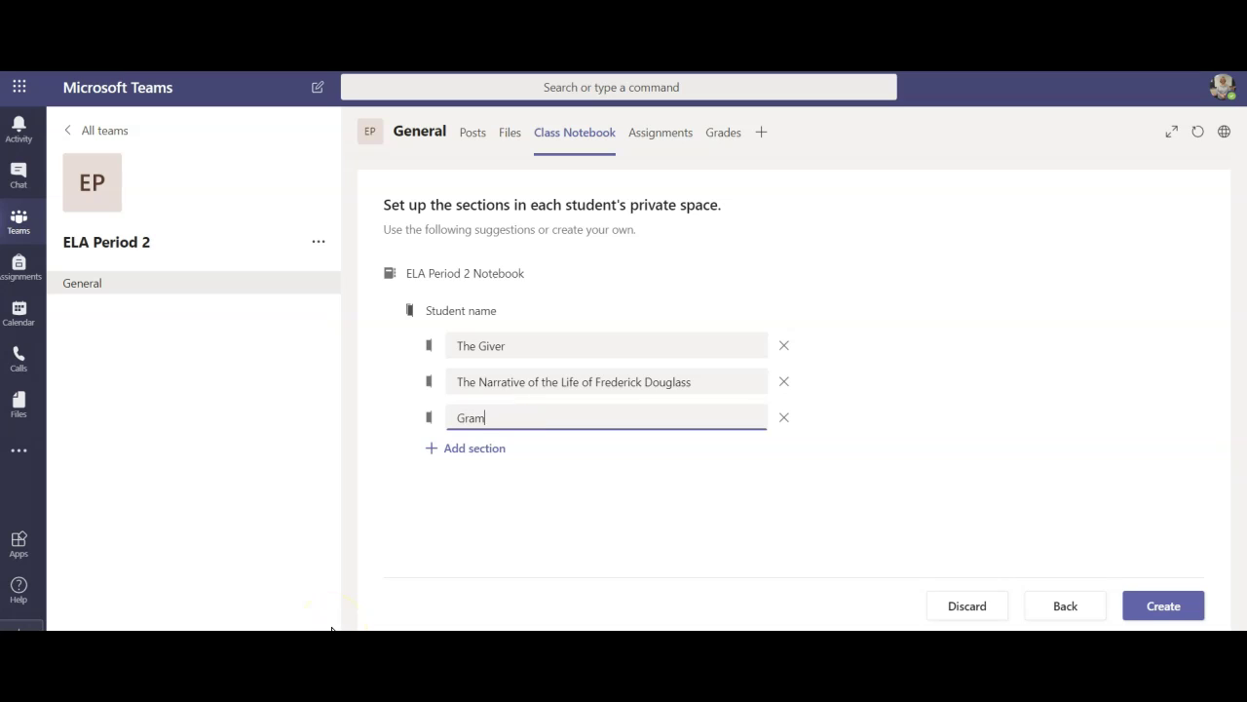
type("mar and Writing")
left_click(490, 446)
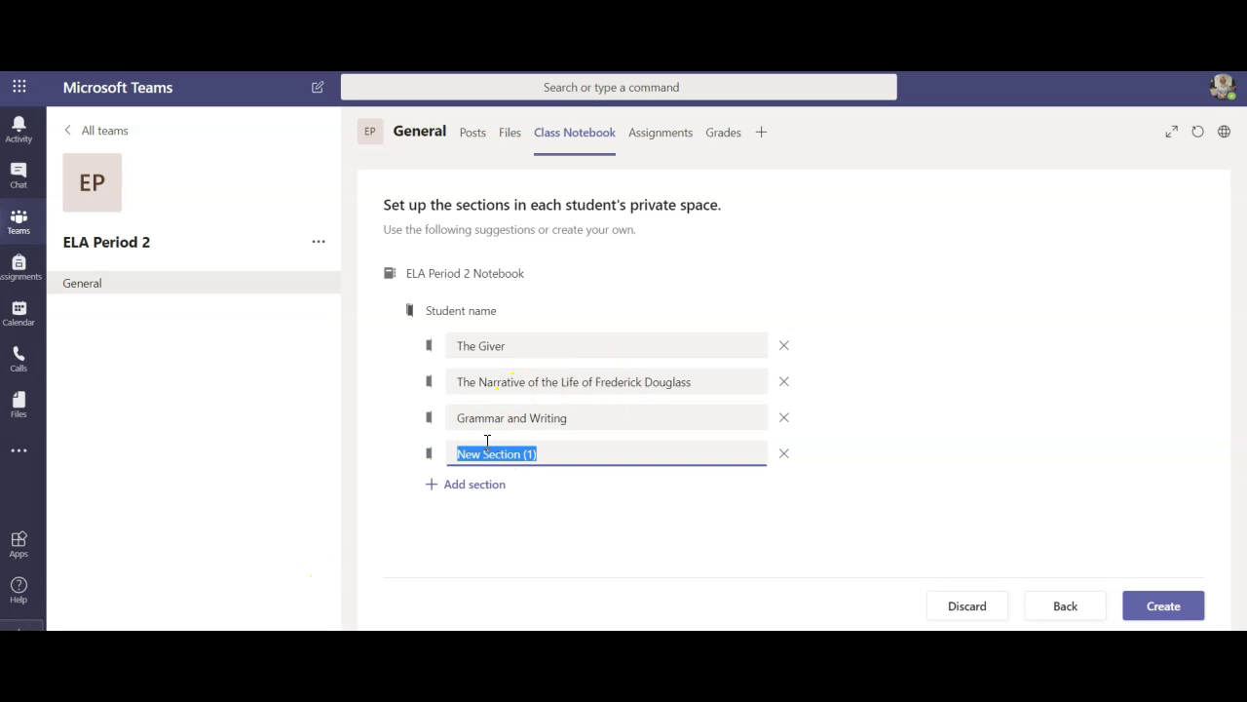
type("Practice Work")
left_click(1174, 608)
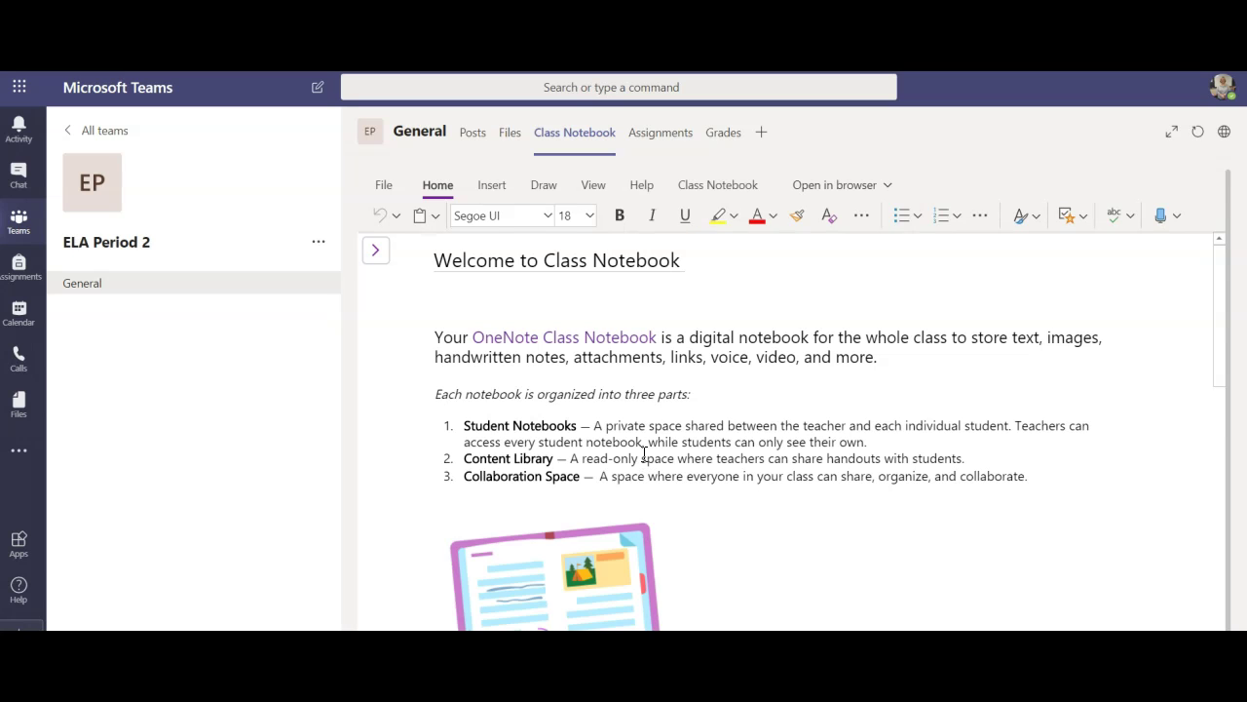
Step: Delete all the body text and the picture from the notebook's Welcome to Class Notebook page
scroll(645, 416, "down", 10)
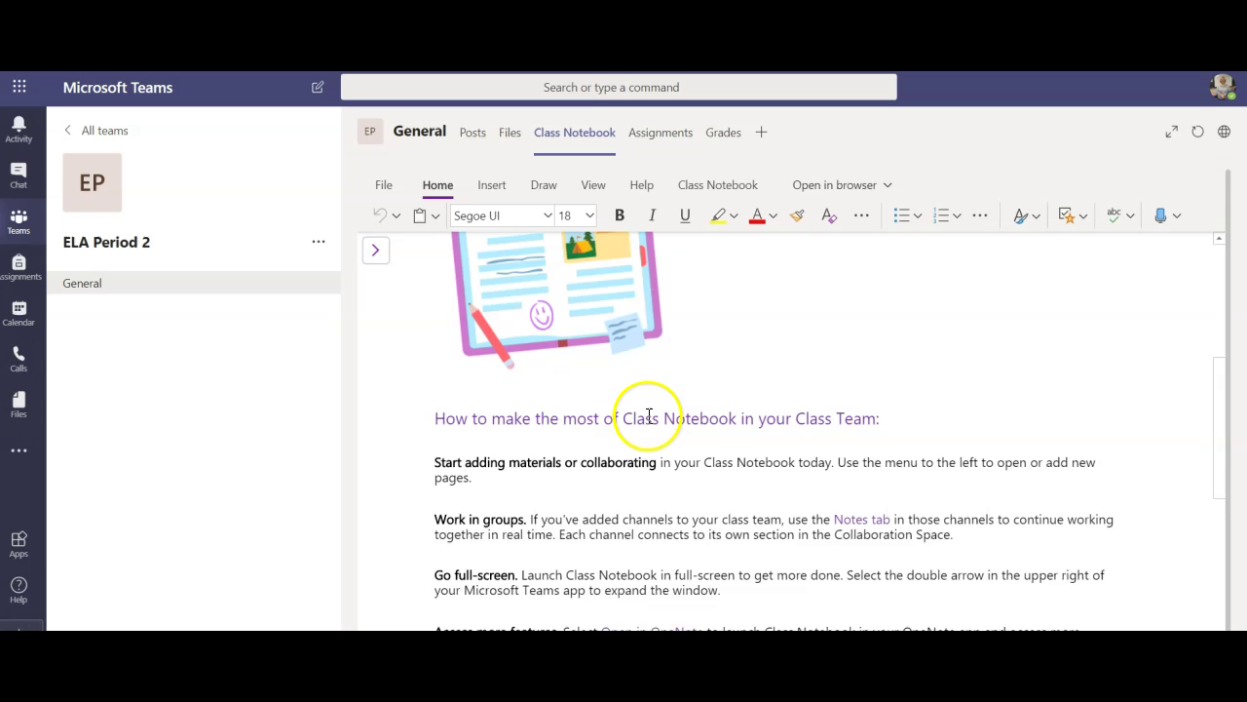
left_click(653, 361)
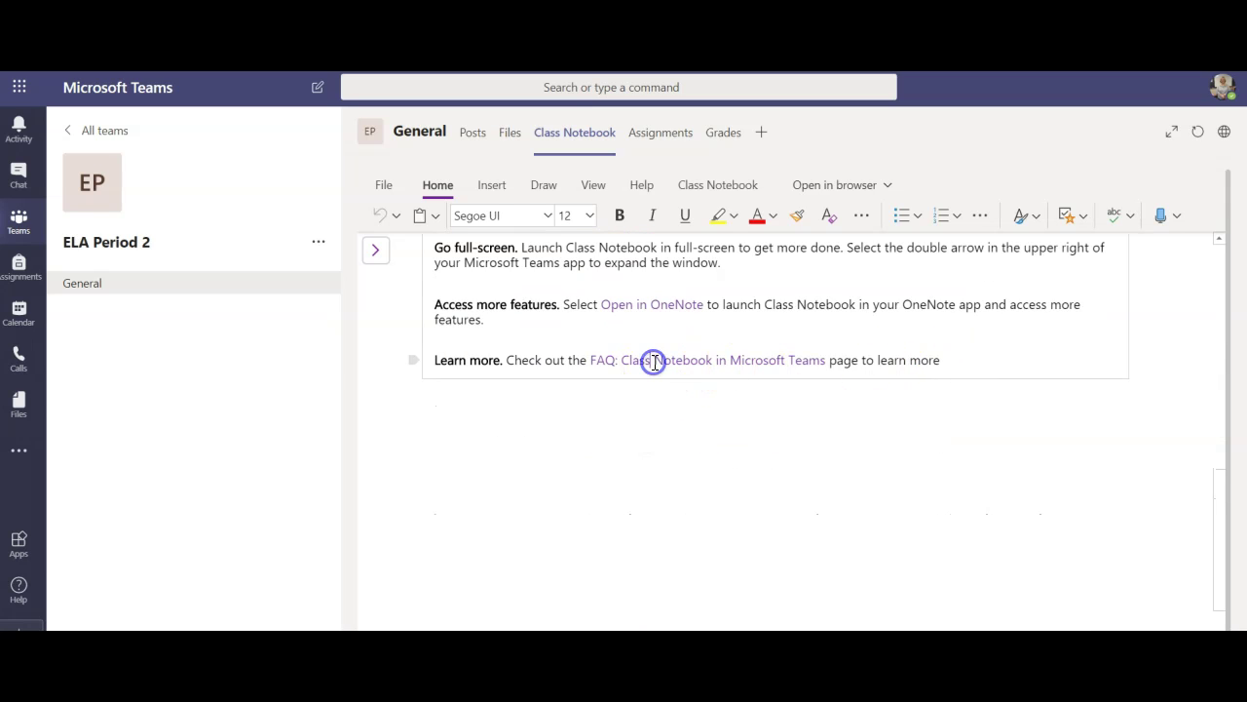
left_click_drag(939, 359, 301, 190)
left_click_drag(326, 252, 320, 250)
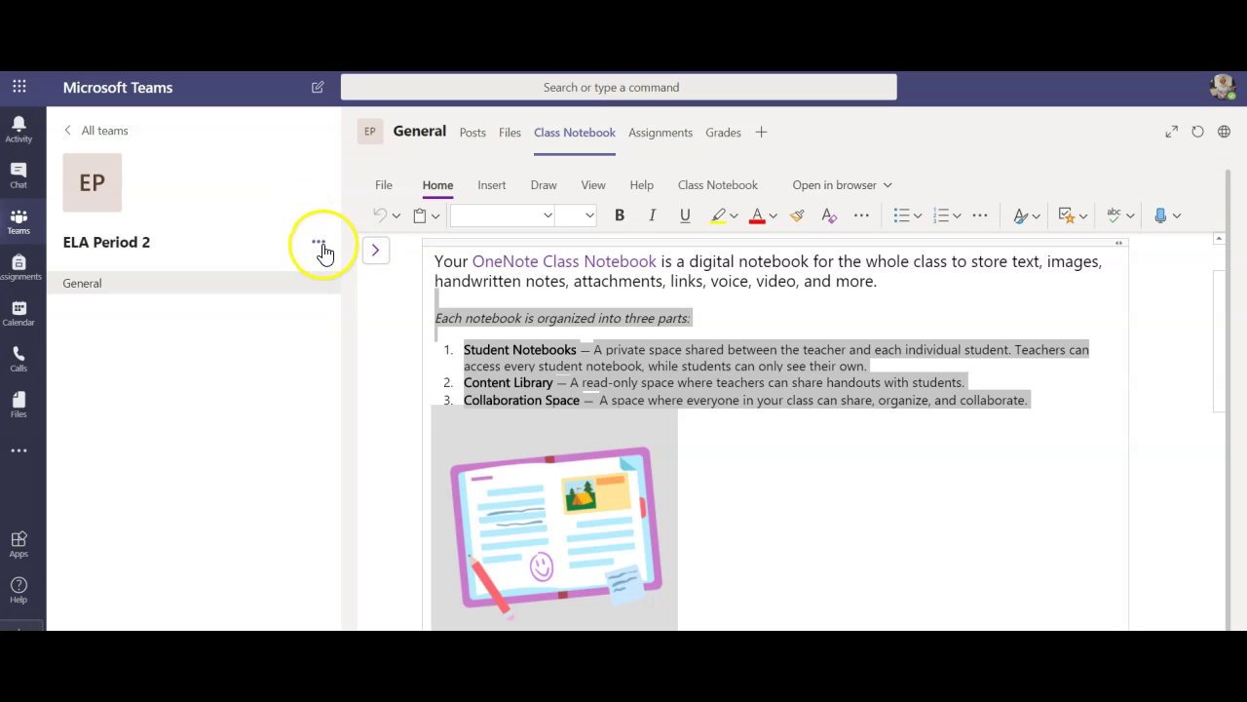
key("Delete")
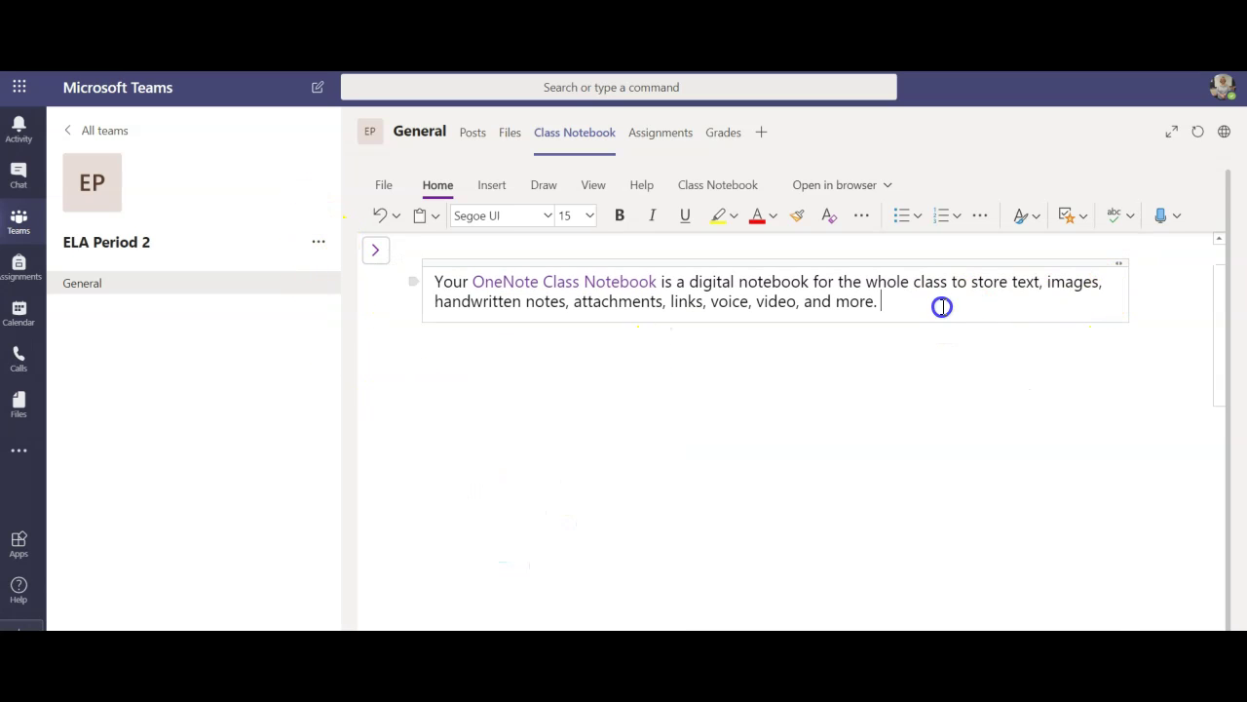
left_click_drag(942, 303, 412, 286)
key("Delete")
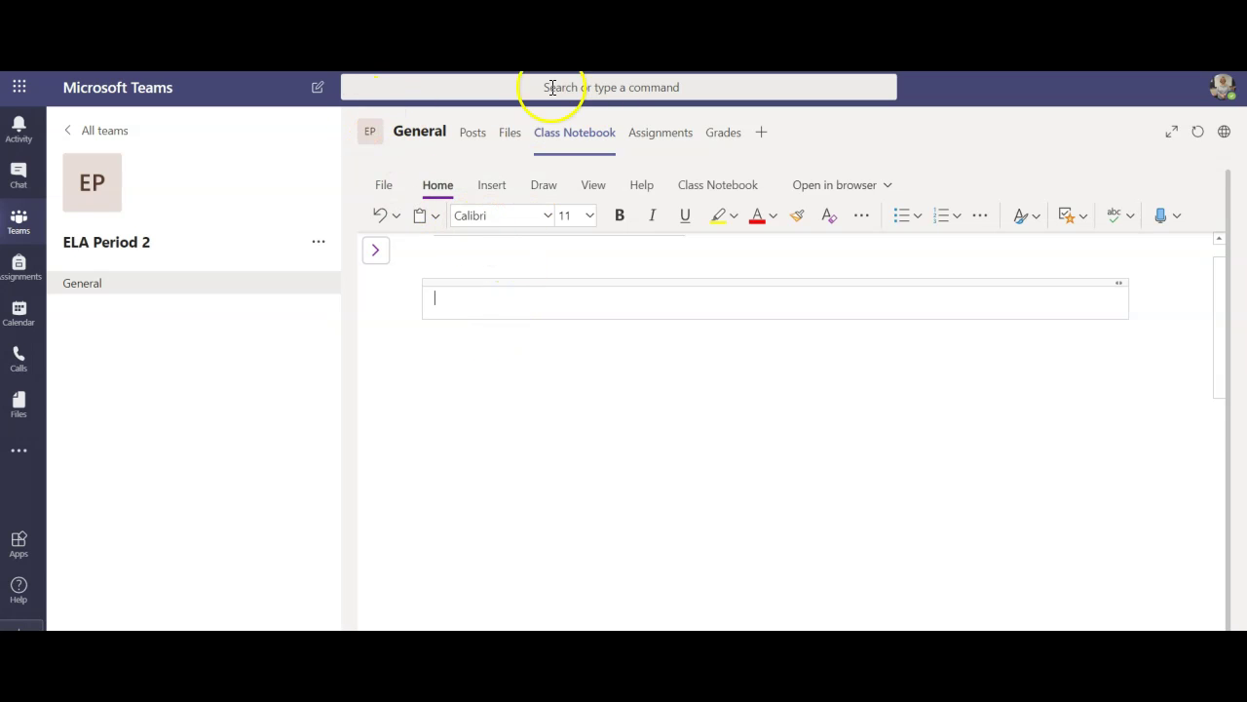
left_click(495, 191)
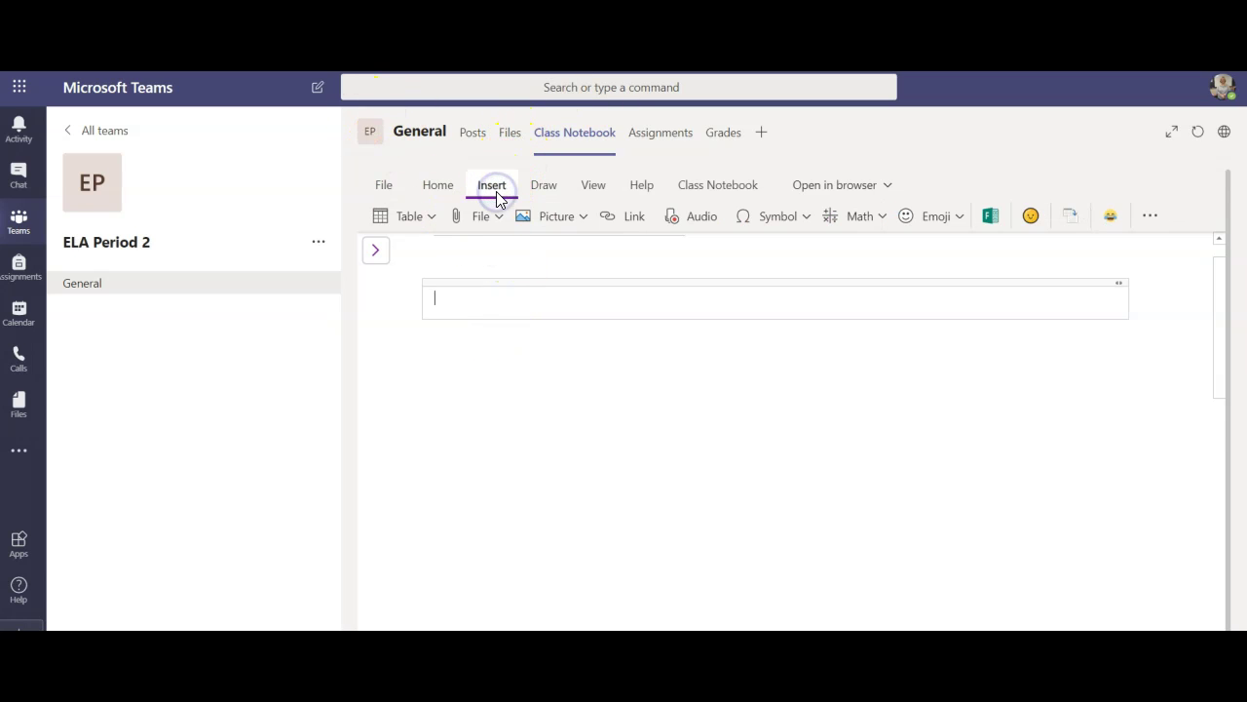
left_click(497, 214)
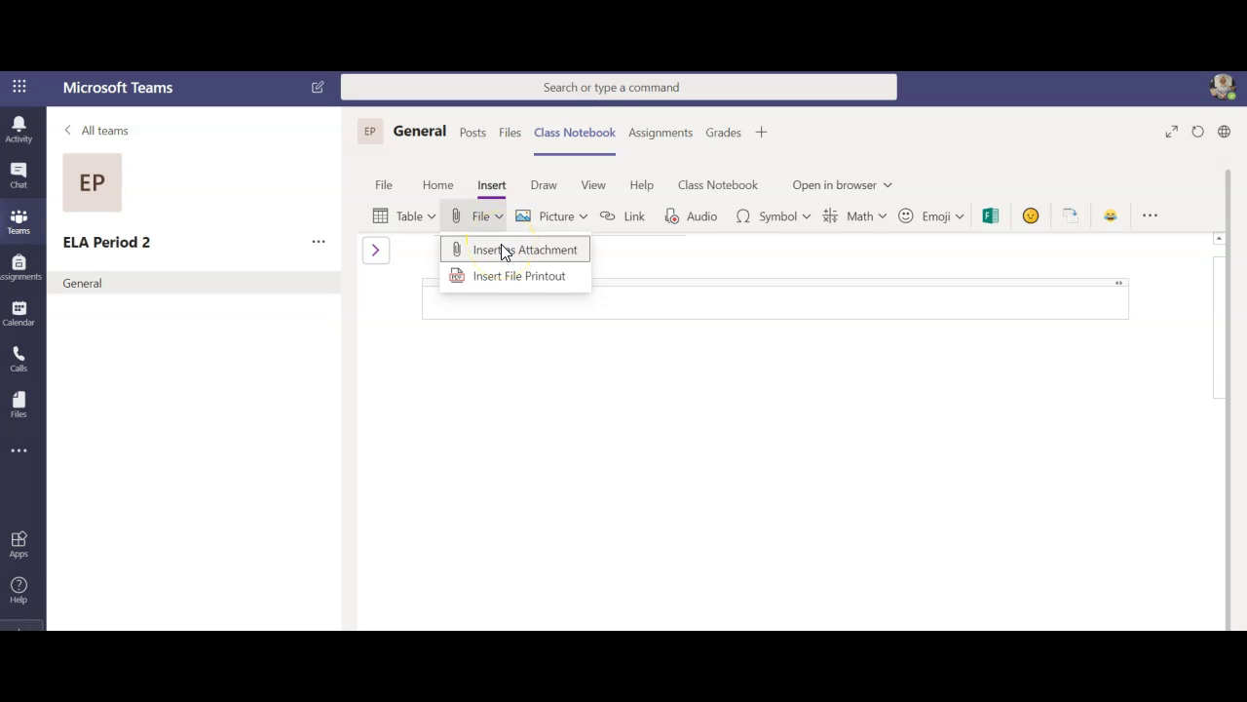
left_click(508, 250)
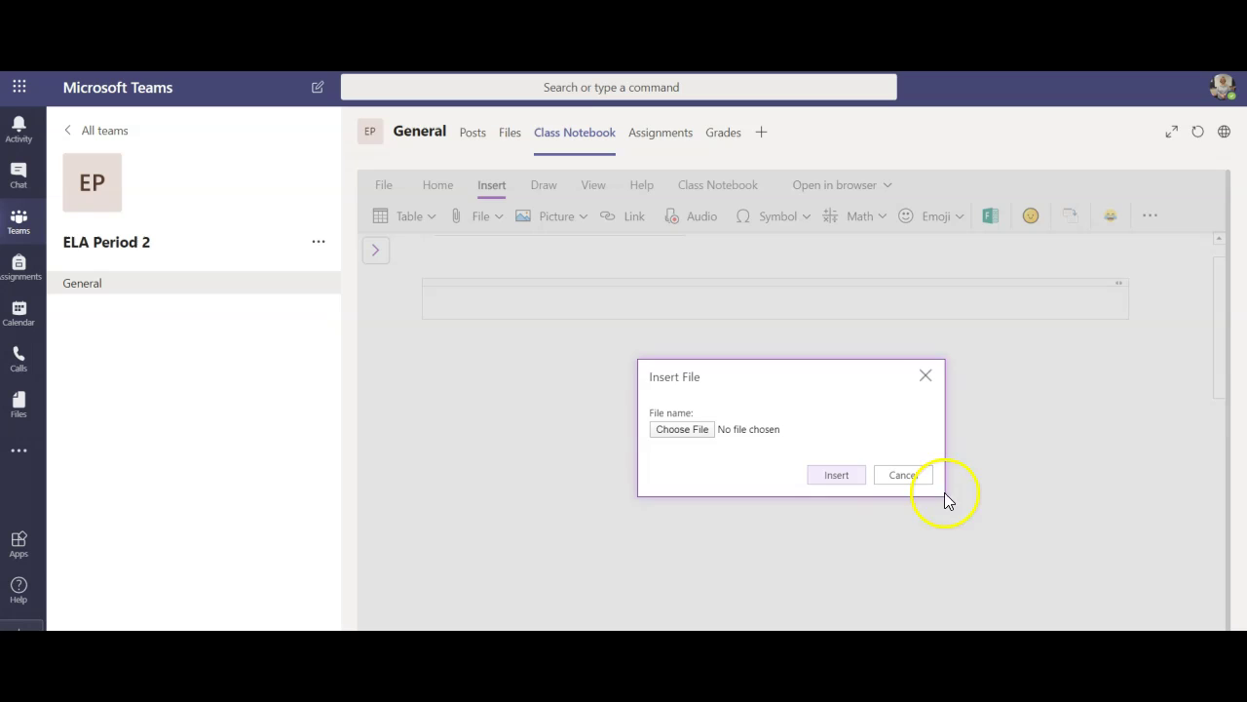
left_click(904, 474)
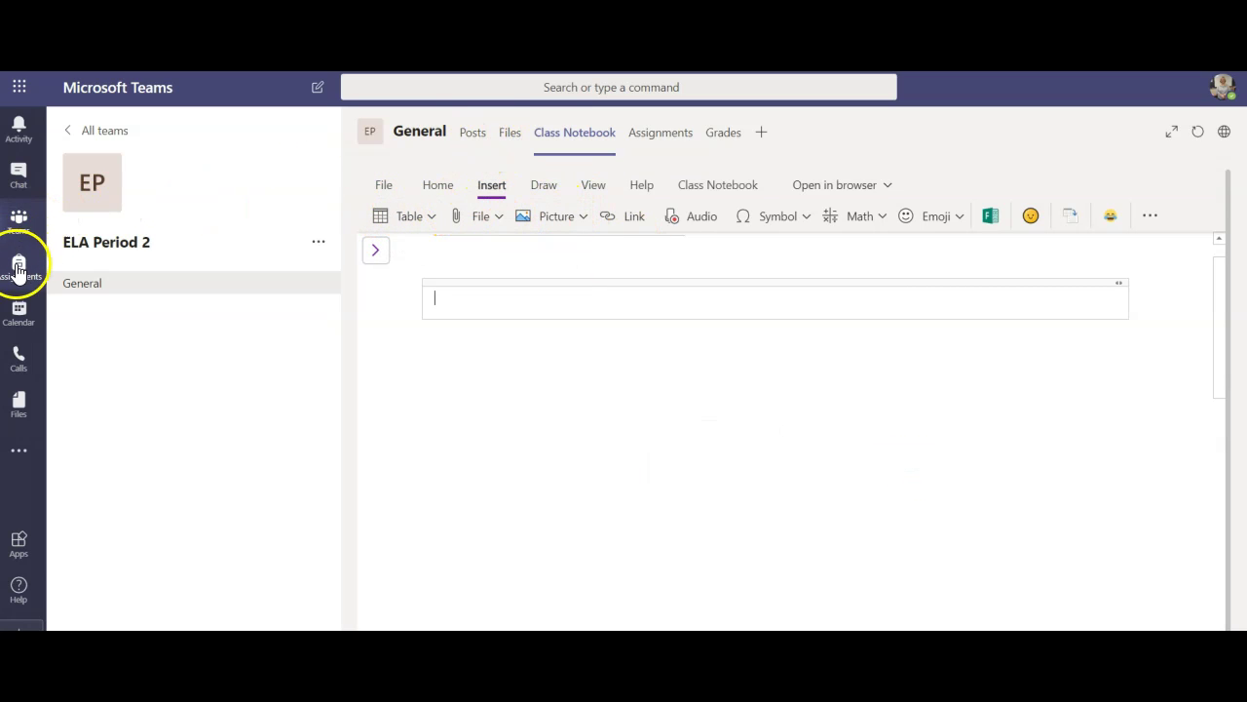
Step: Open the recent Practice Work.docx file and copy all the text below its heading
left_click(18, 402)
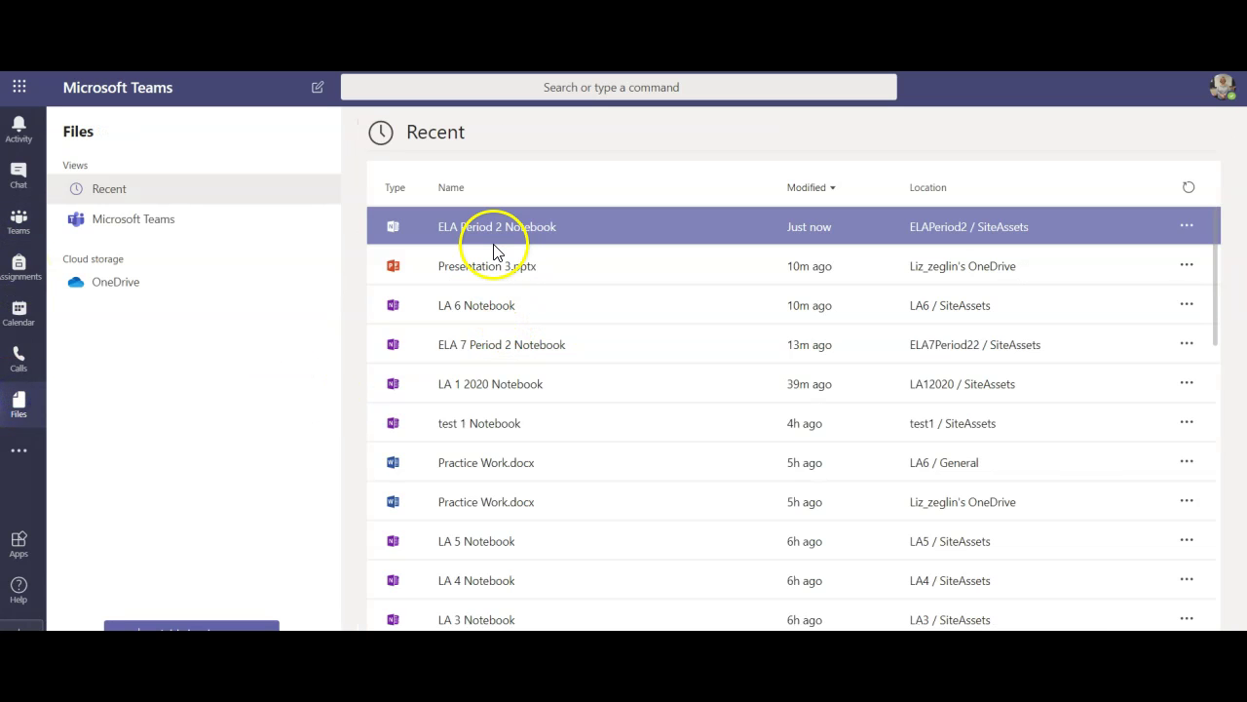
left_click(516, 464)
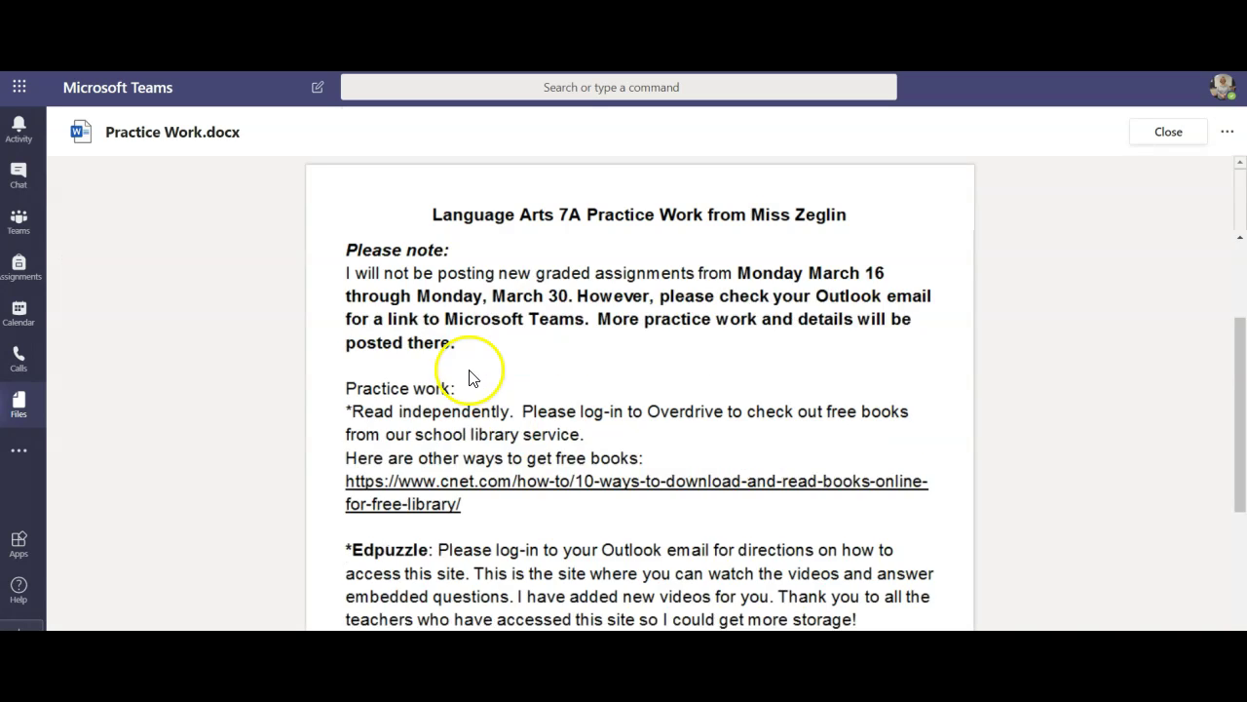
scroll(468, 380, "down", 5)
left_click(732, 523)
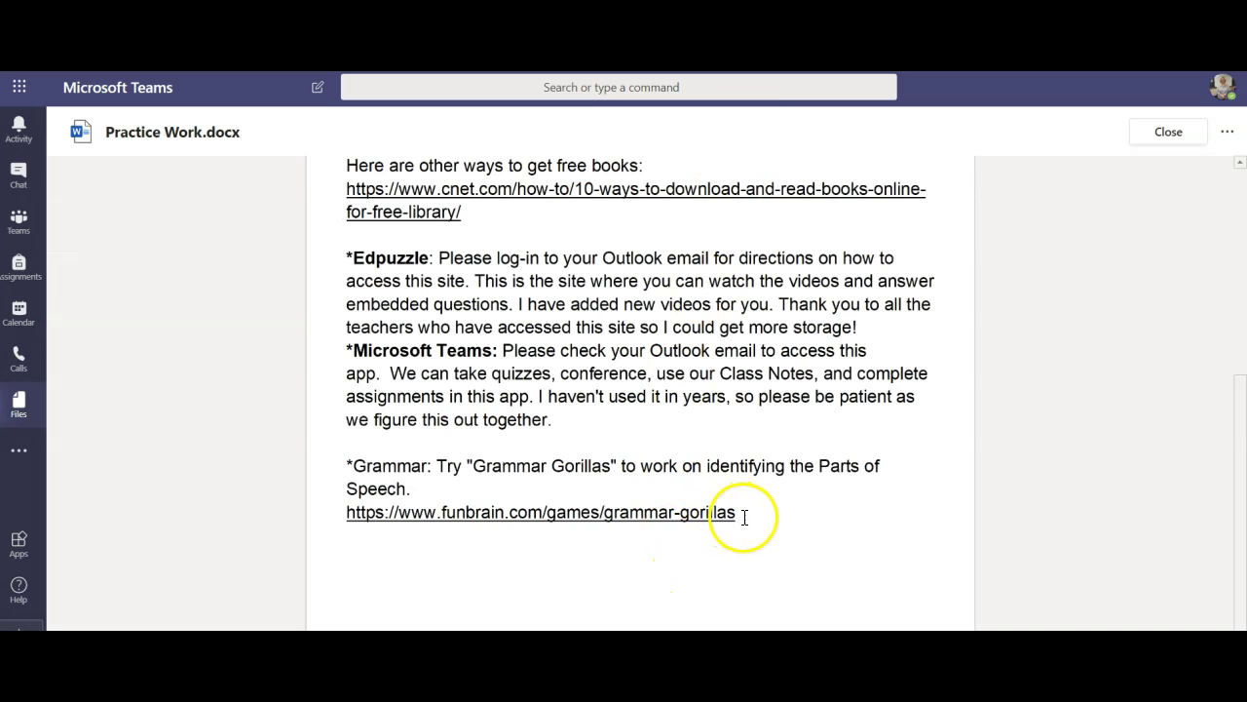
left_click_drag(620, 473, 366, 129)
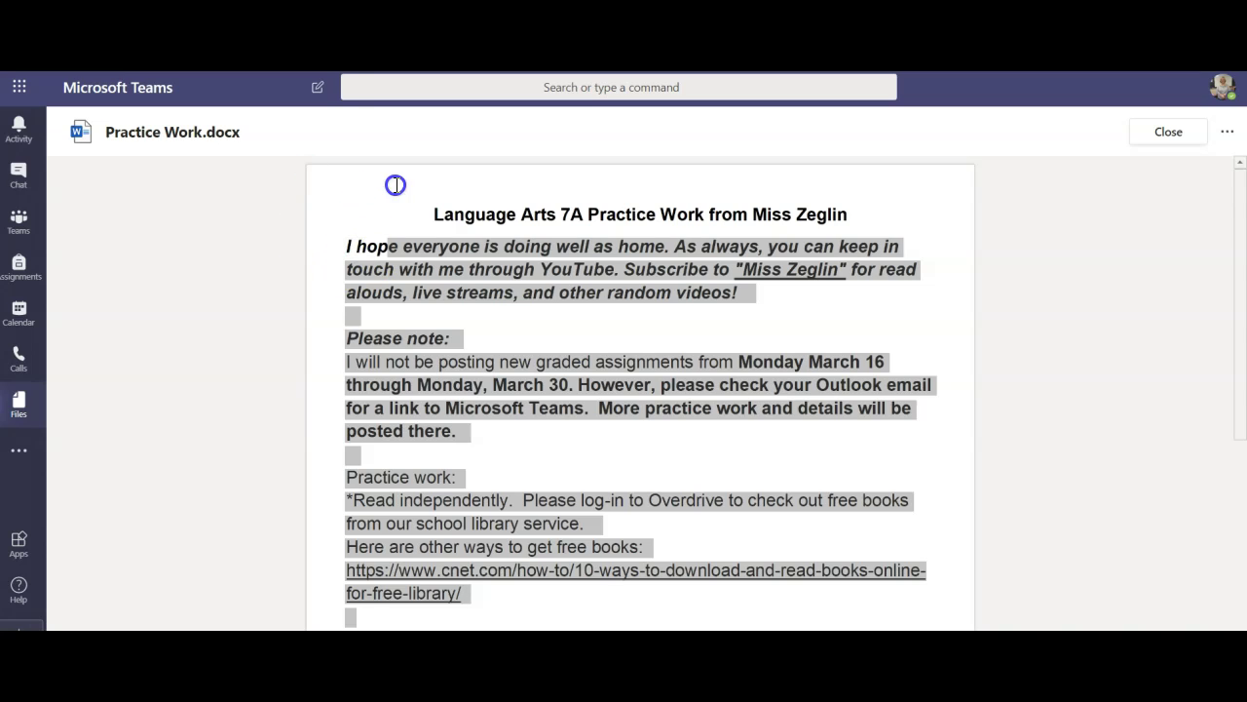
left_click_drag(395, 185, 342, 249)
key("ctrl+c")
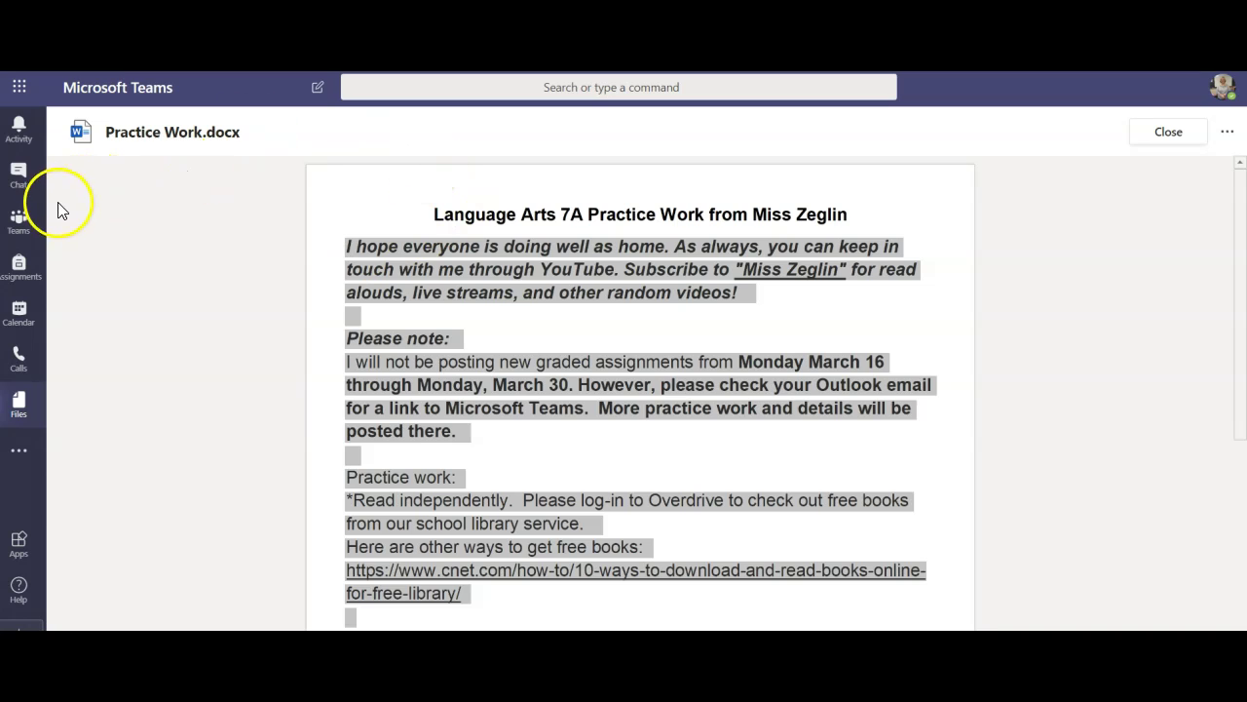
Step: Paste the copied practice work text into the body of the class notebook's Welcome to Class Notebook page
left_click(21, 232)
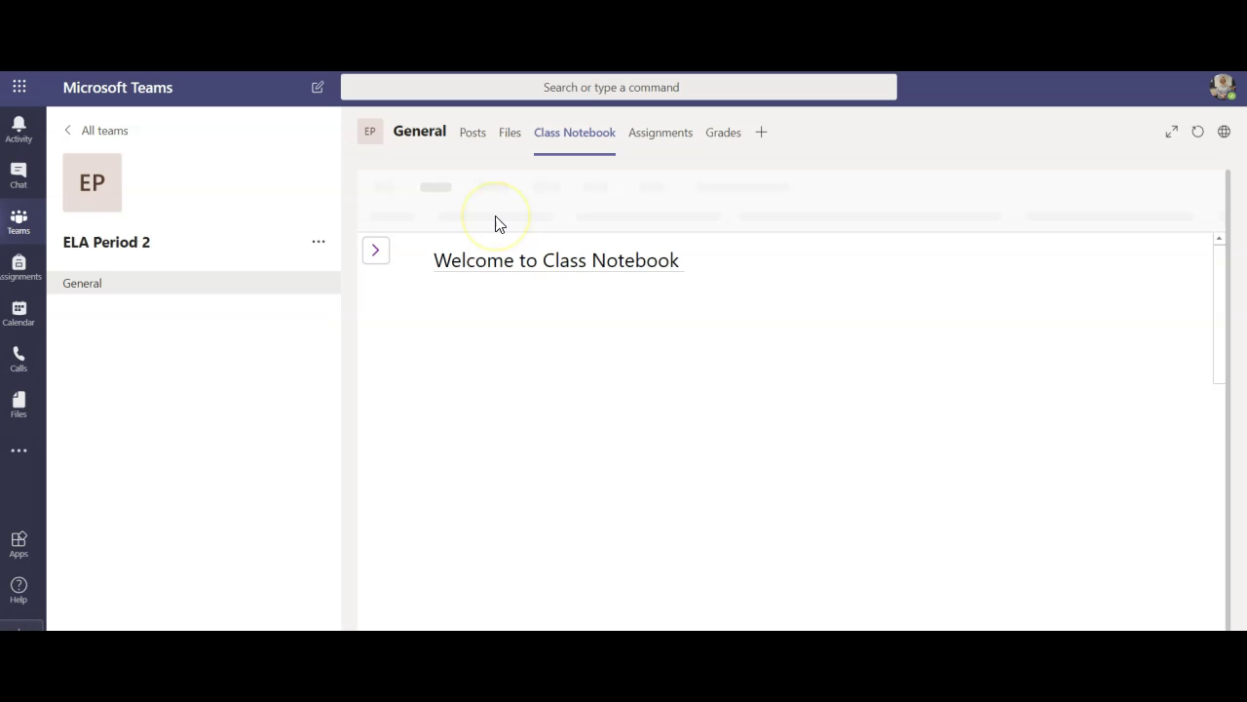
left_click(489, 300)
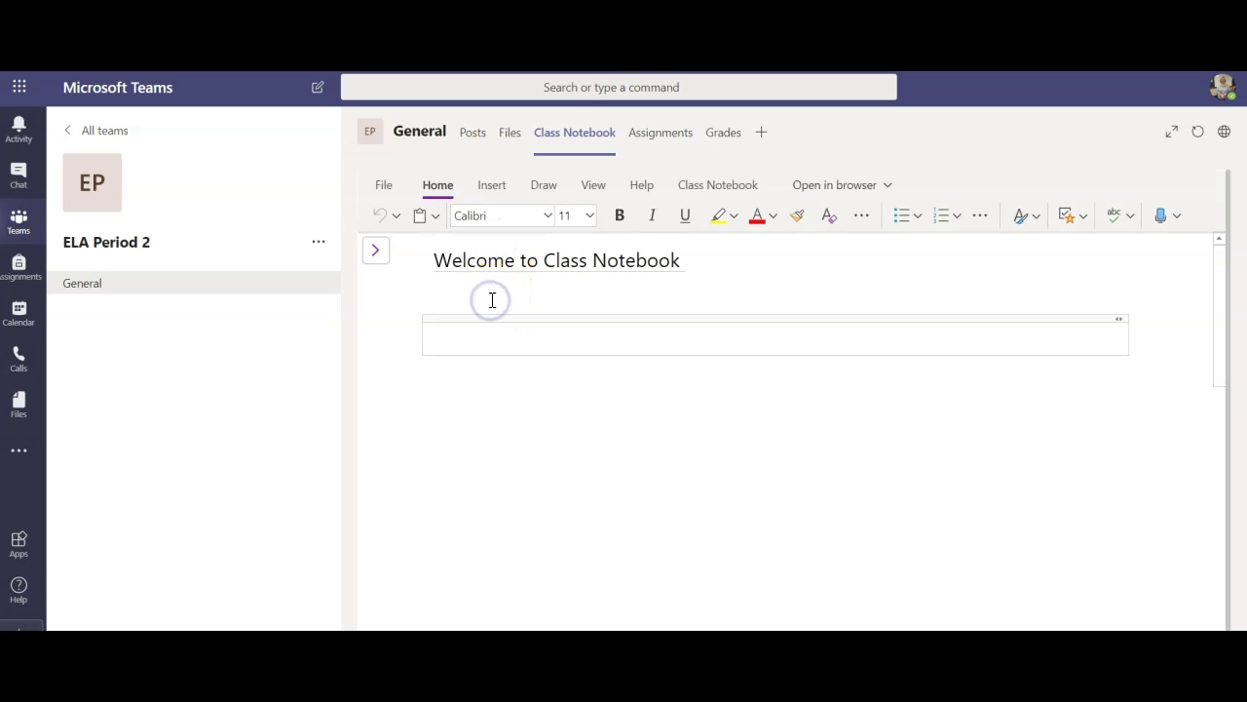
key("ctrl+v")
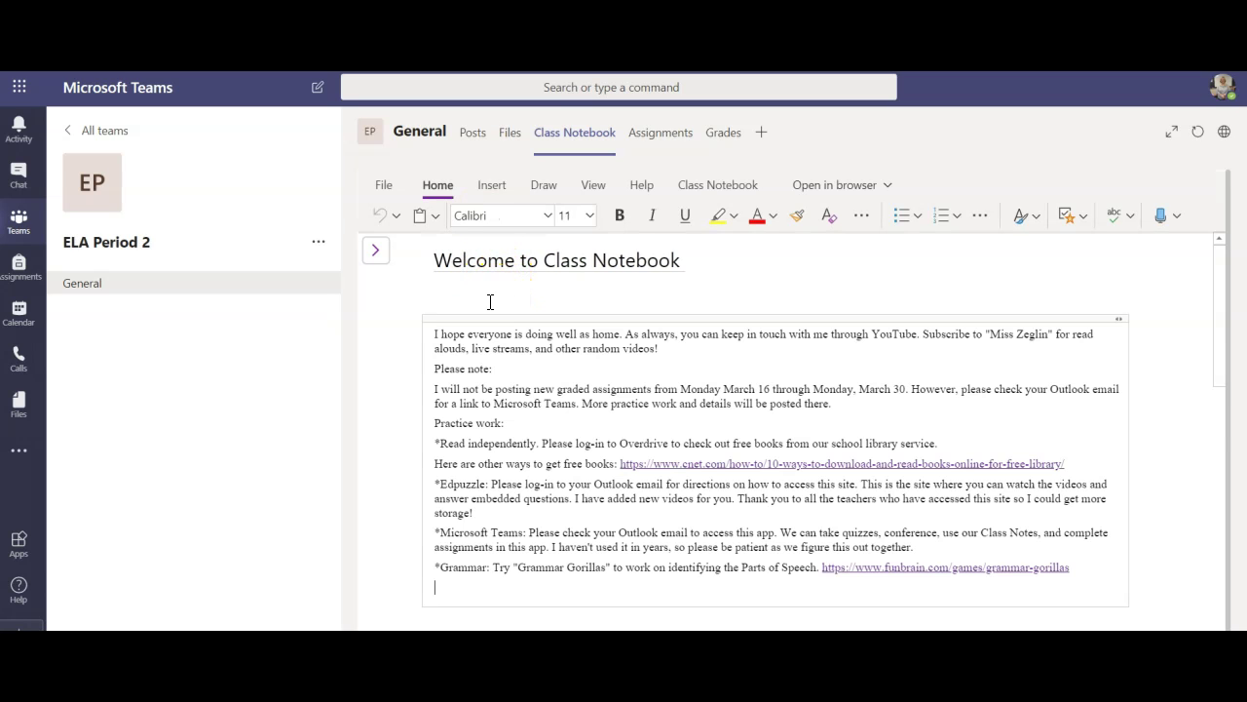
left_click(702, 190)
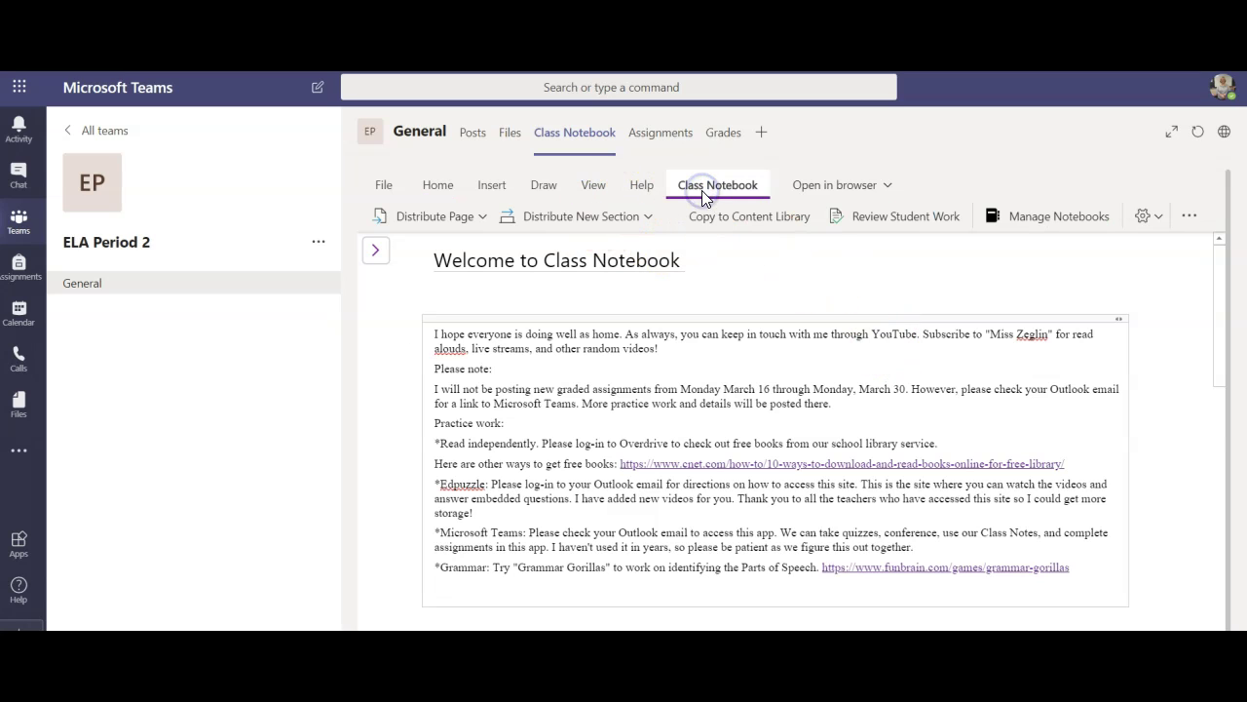
left_click(473, 219)
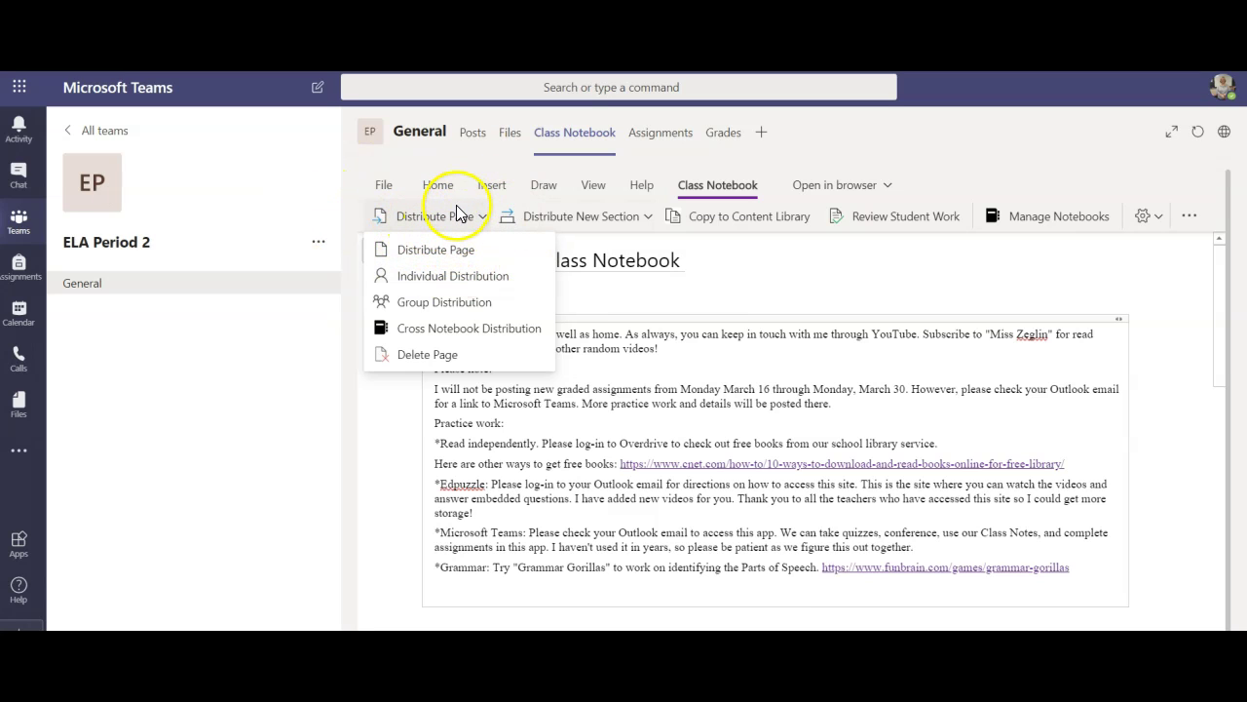
left_click(644, 219)
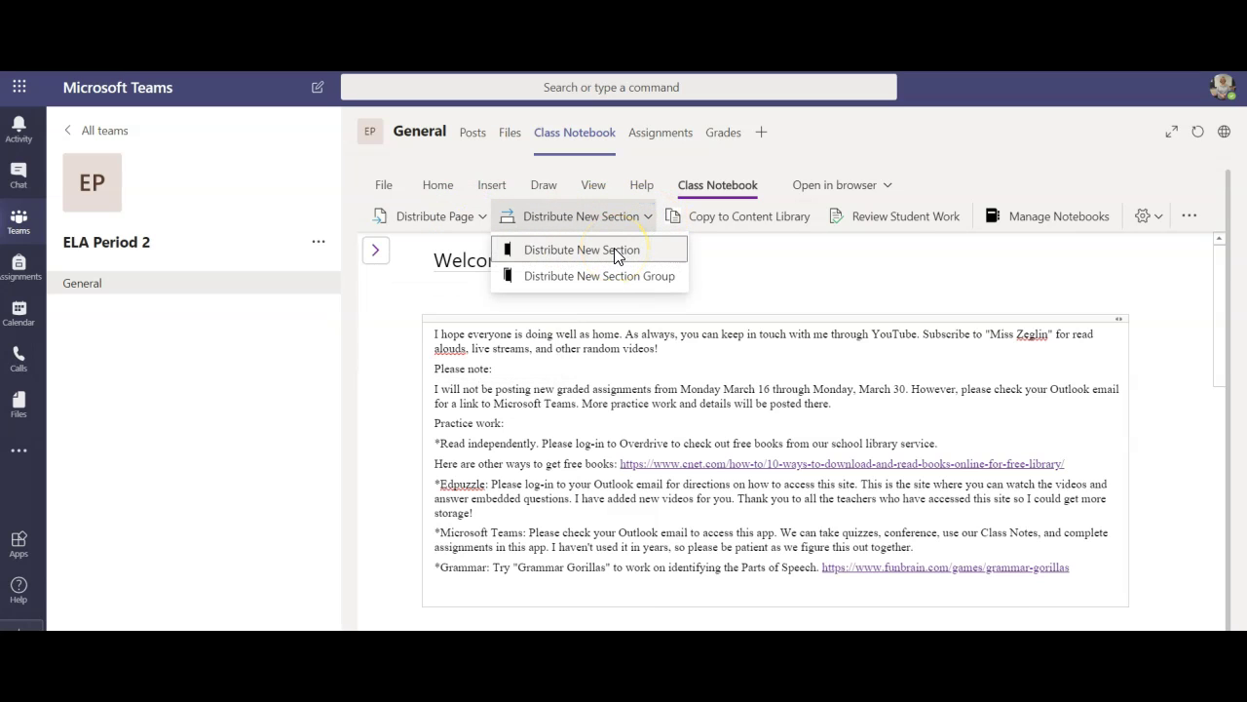
left_click(615, 251)
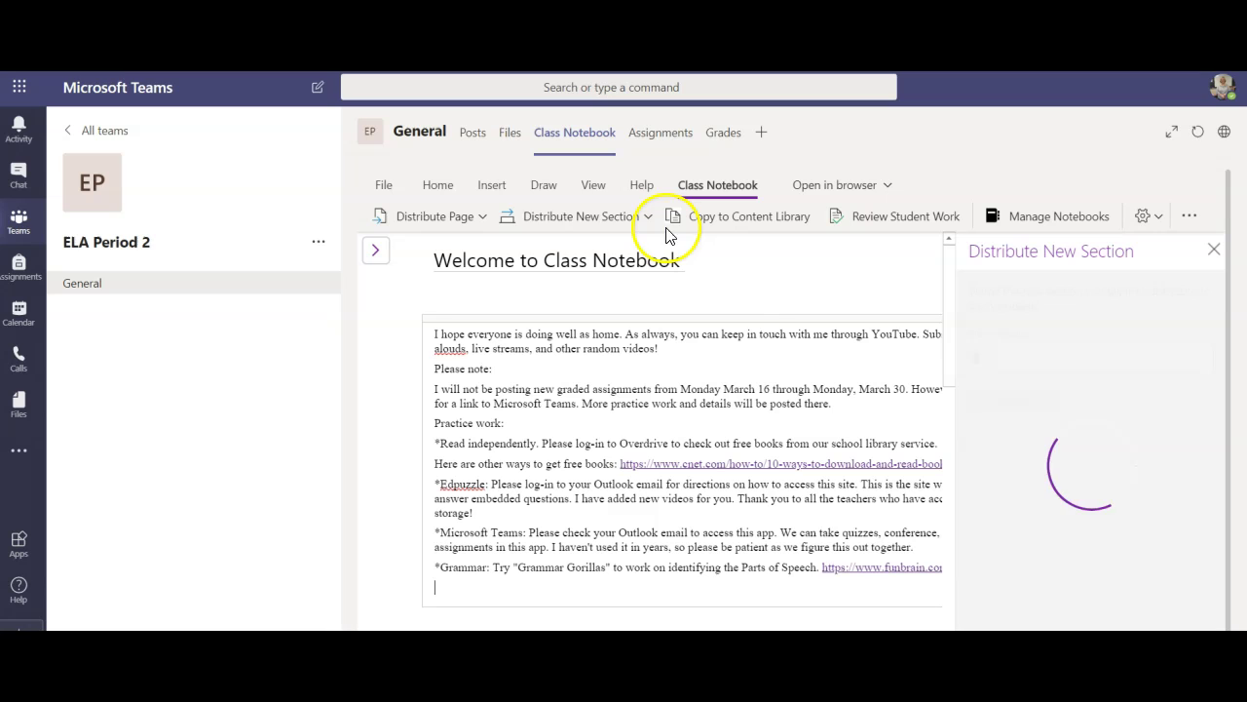
left_click(1043, 363)
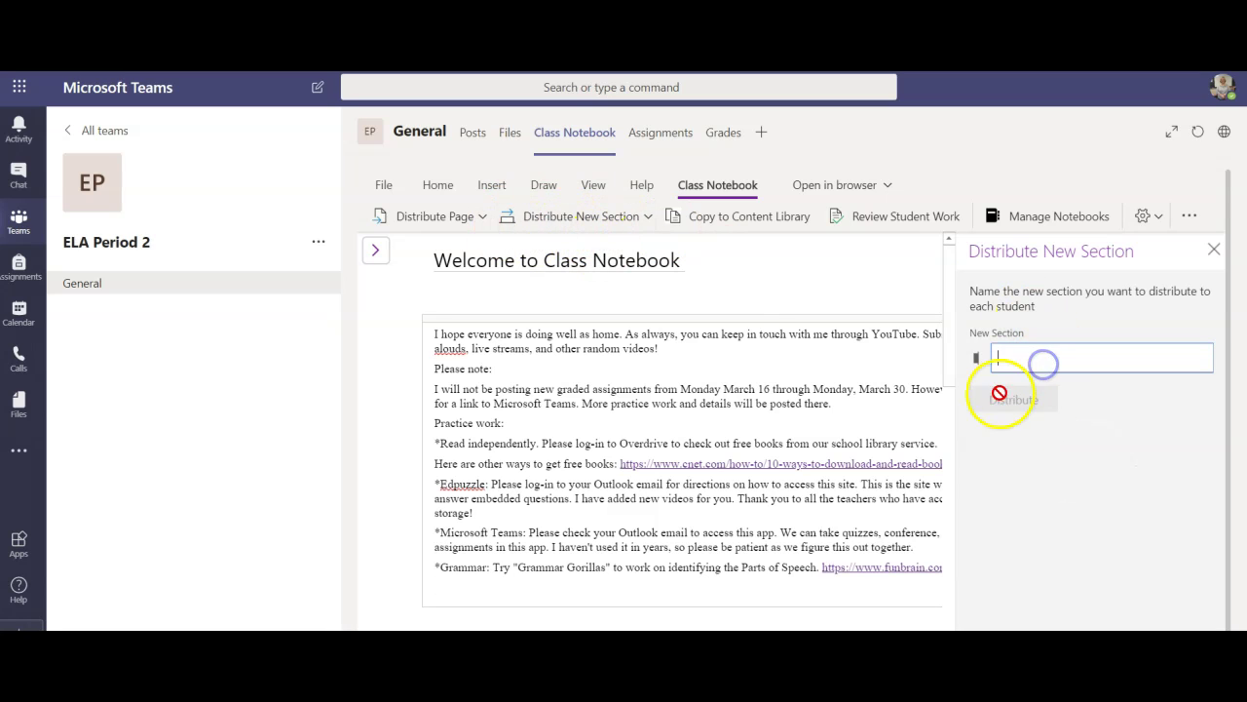
left_click(1213, 250)
Step: Distribute the Welcome to Class Notebook page to the students' Practice Work section
left_click(475, 218)
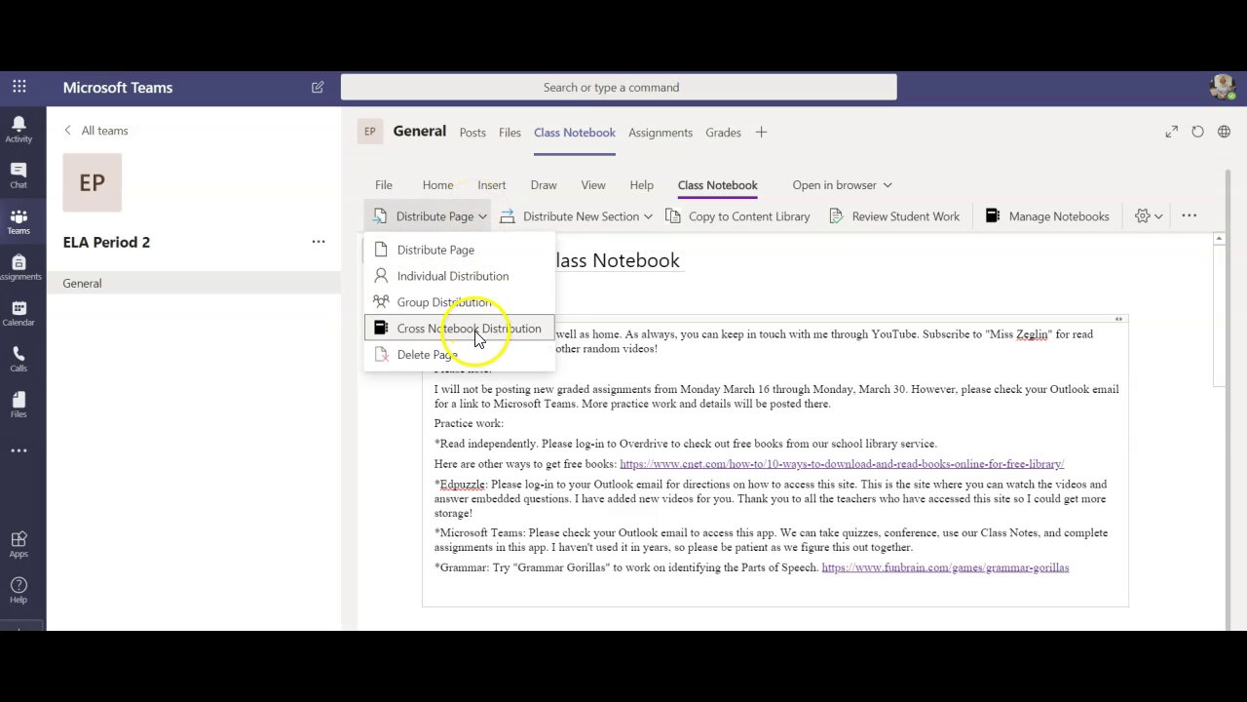
left_click(437, 251)
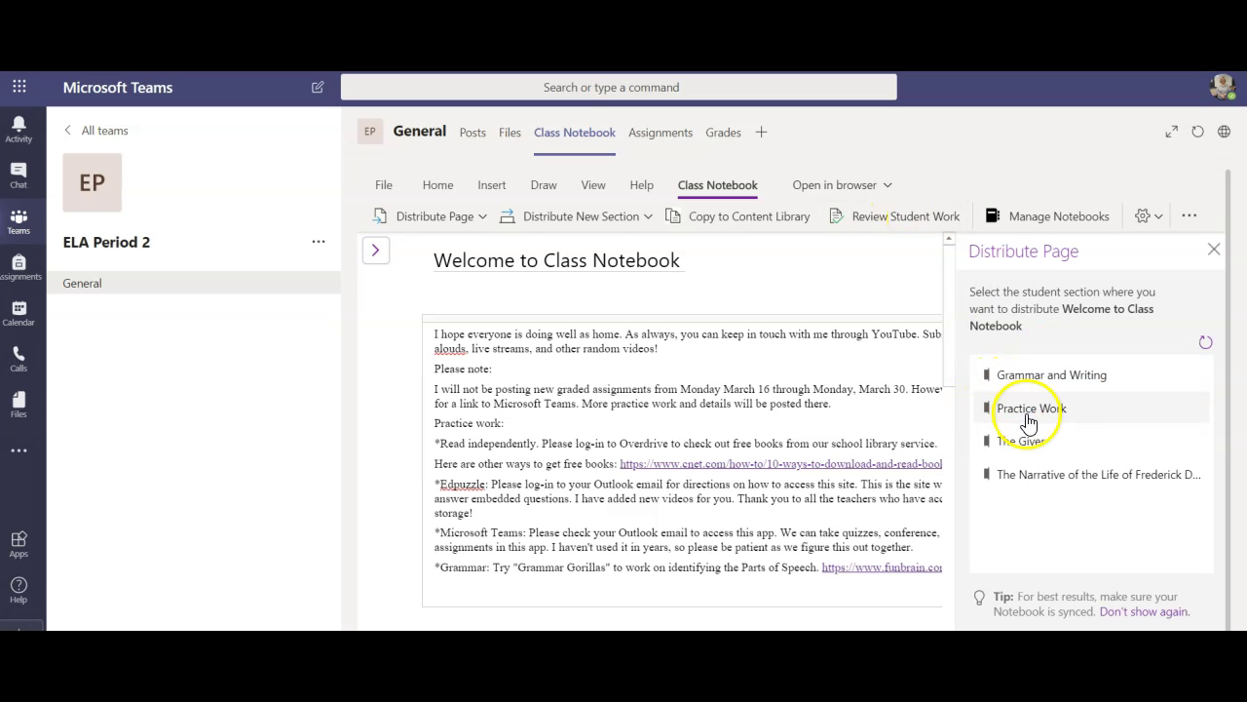
left_click(1013, 408)
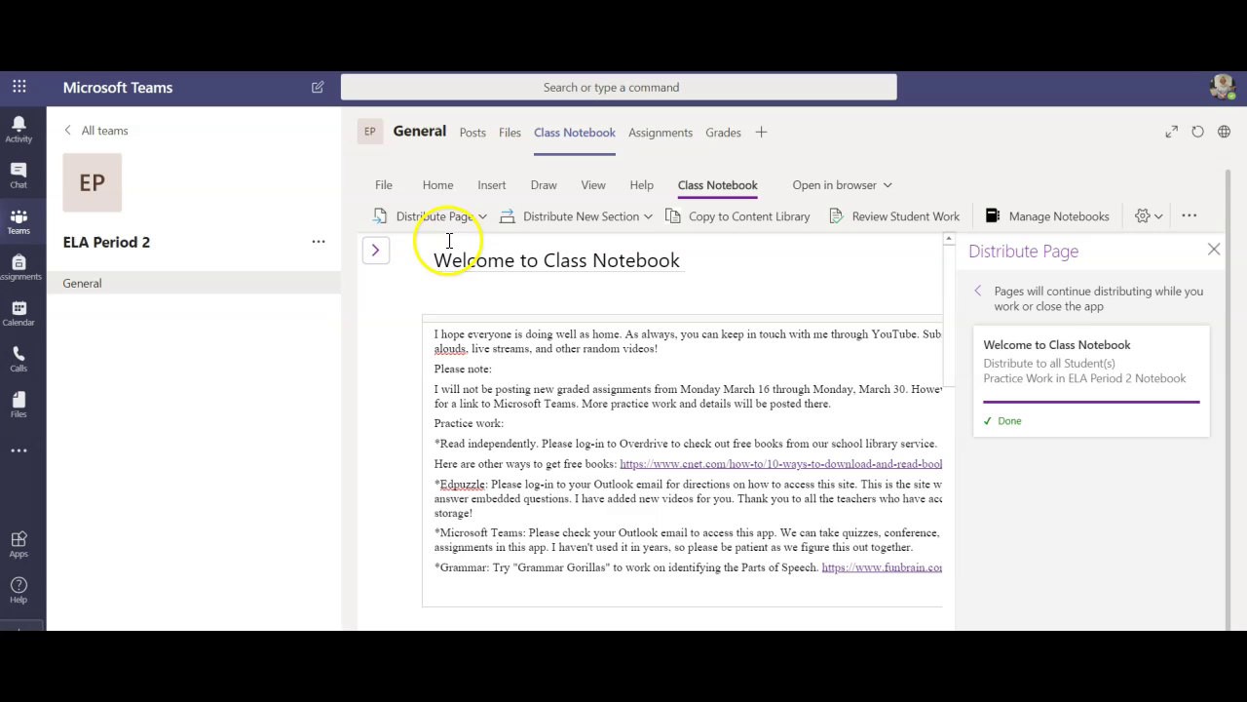
Step: Mark the words "Please note:" on the notebook page with a light blue highlighter
left_click(542, 185)
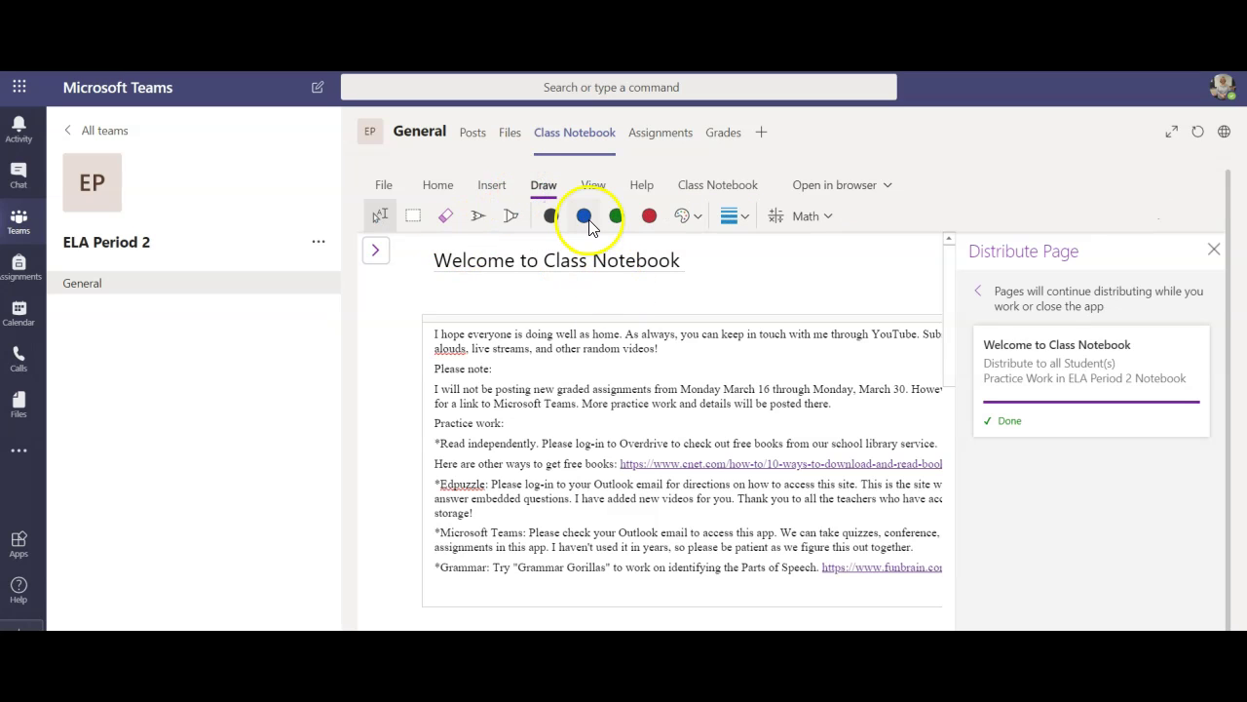
left_click(473, 217)
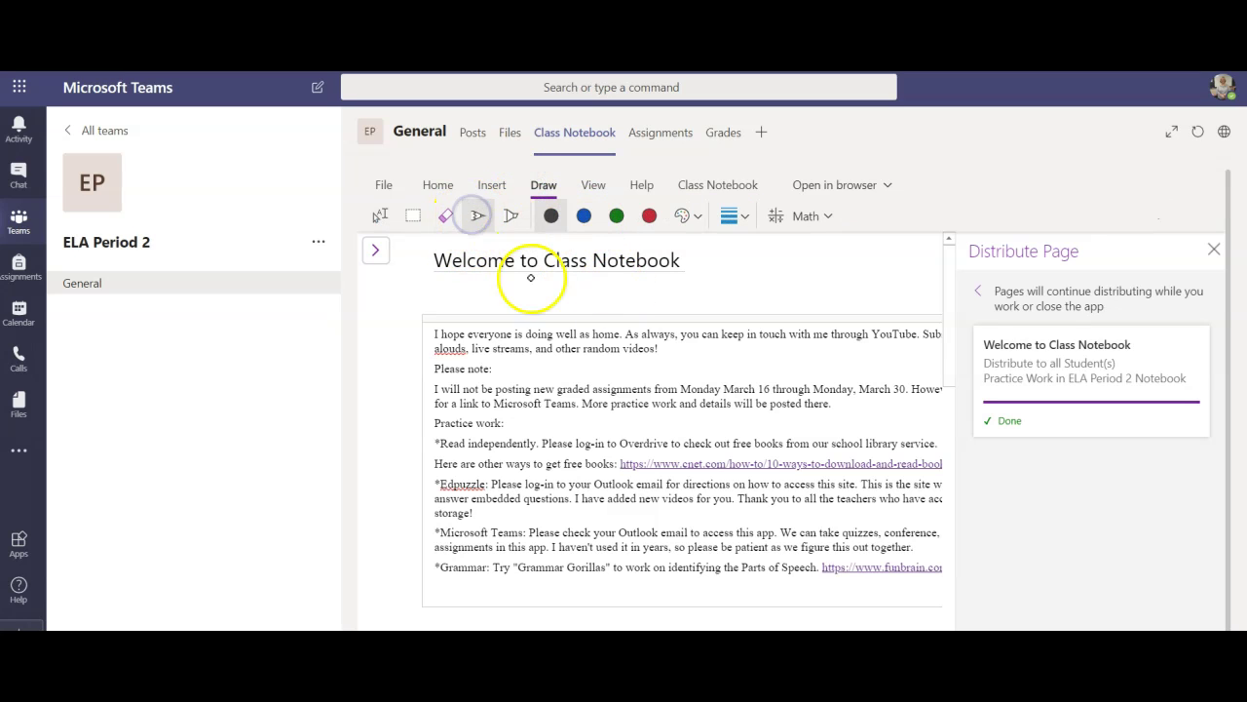
left_click(510, 216)
left_click(611, 219)
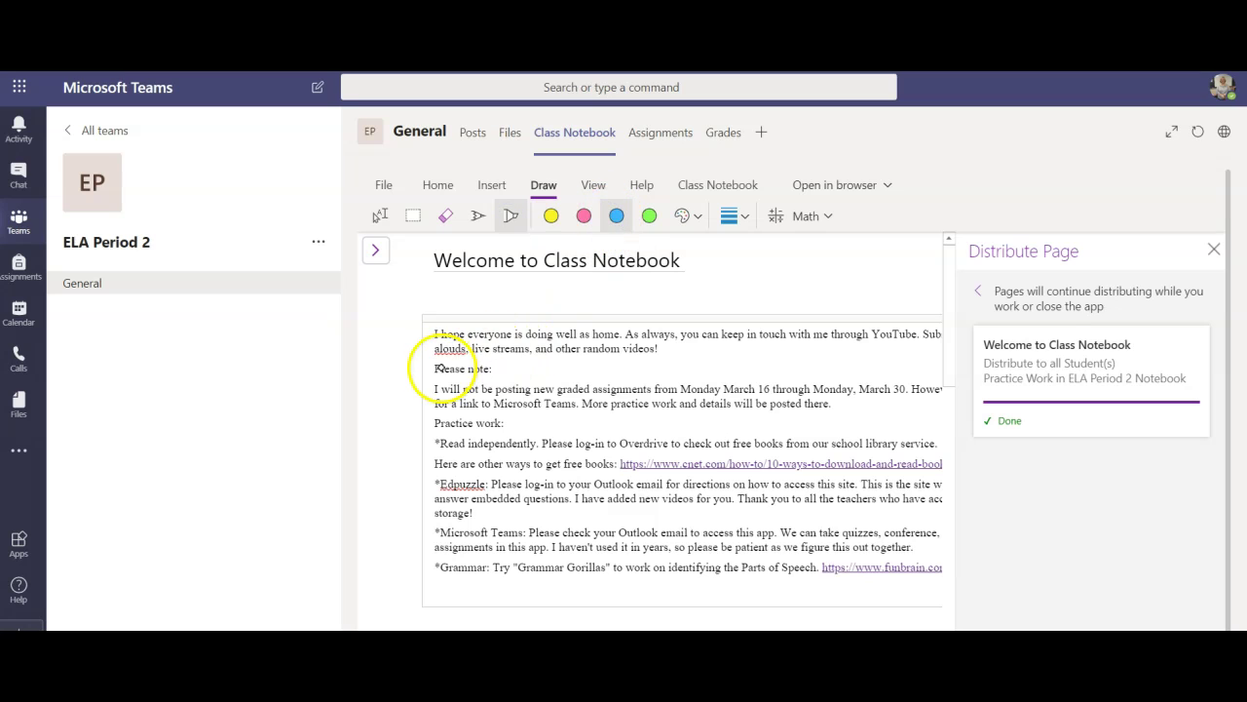
left_click_drag(493, 370, 502, 370)
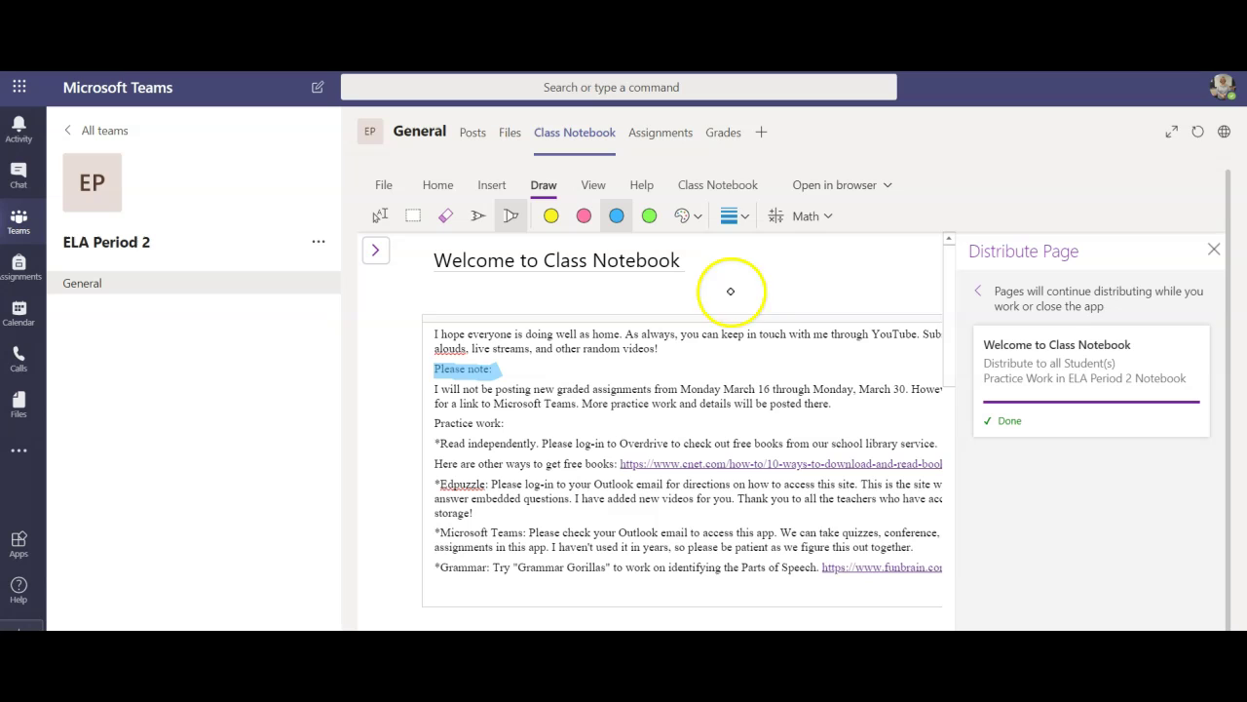
left_click(828, 186)
left_click(829, 187)
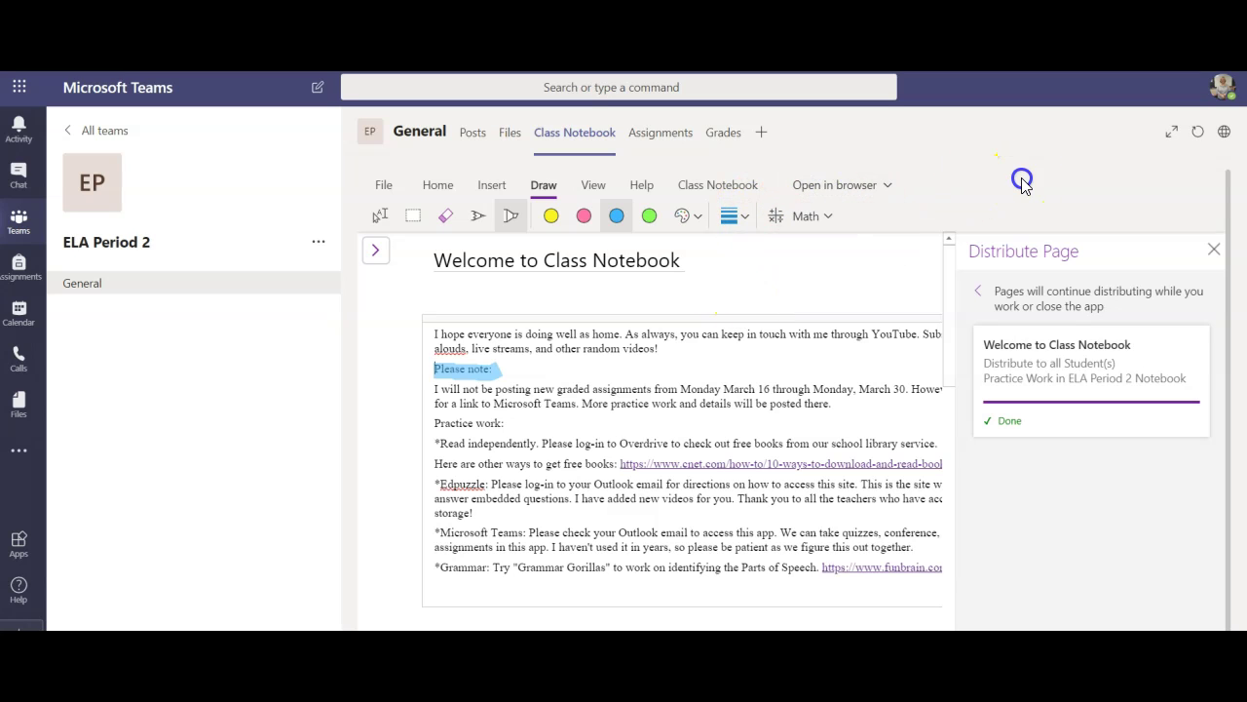
left_click(741, 188)
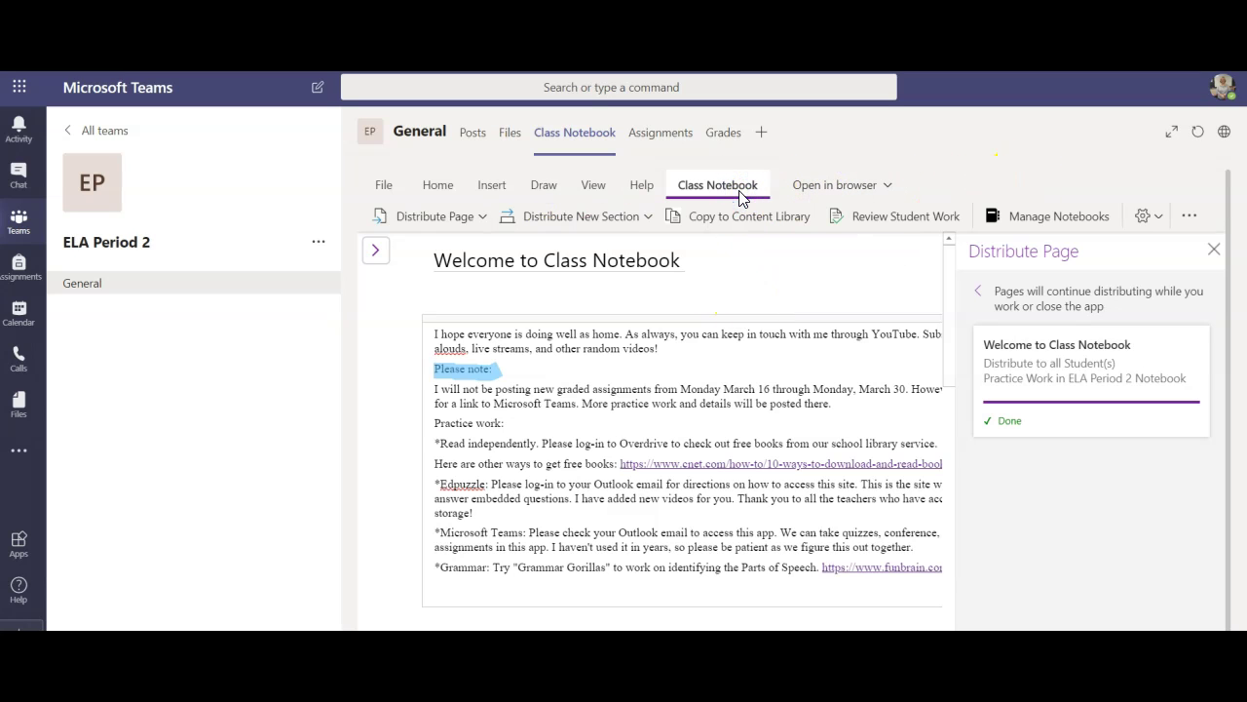
left_click(1159, 216)
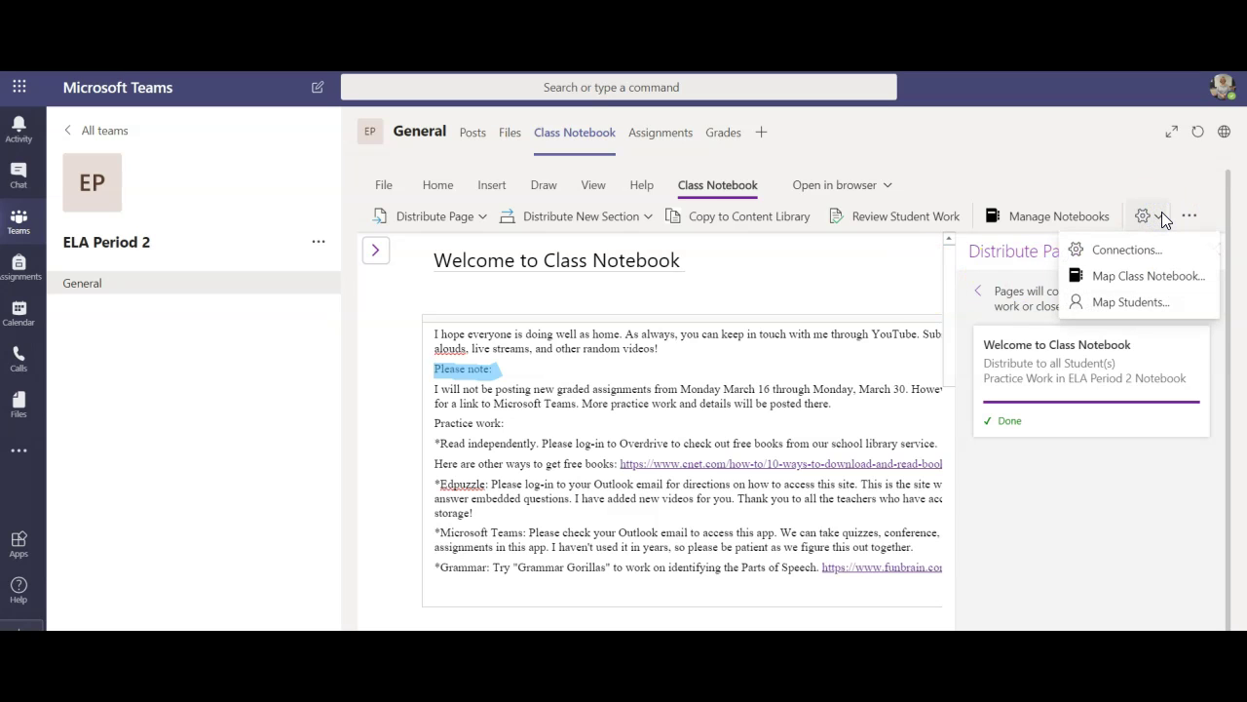
left_click(1192, 216)
left_click(1054, 155)
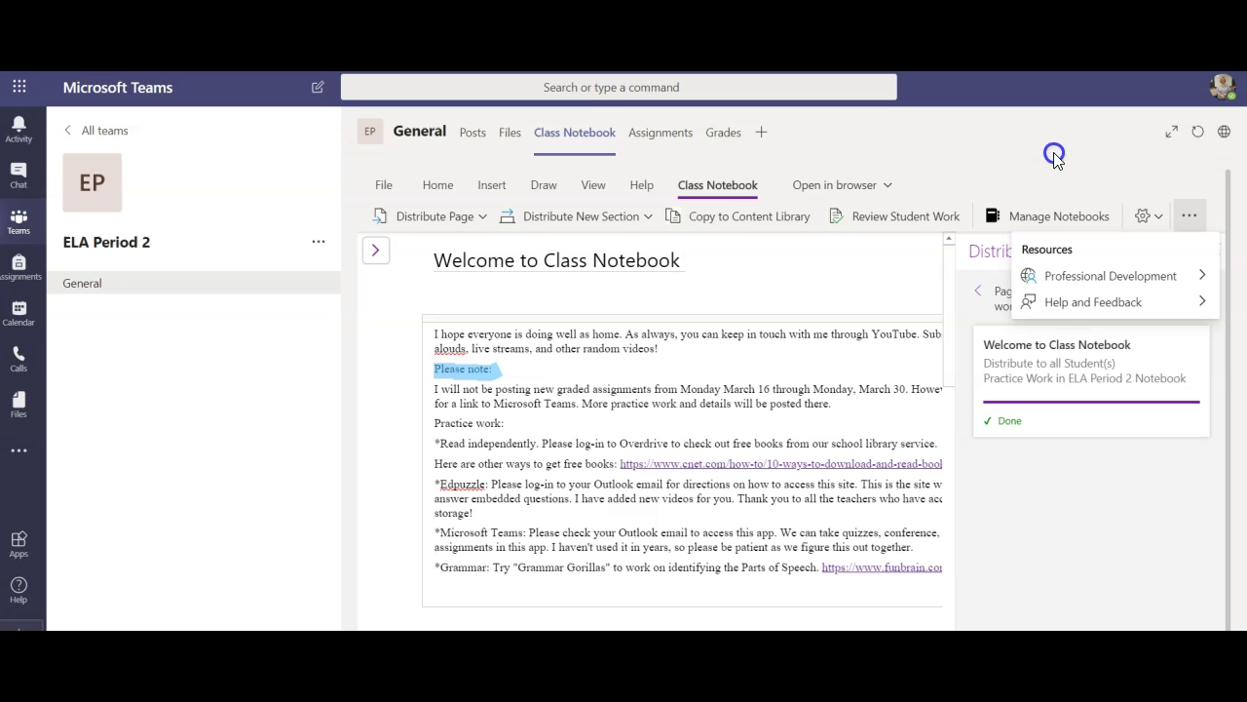
left_click(1209, 133)
Step: Open a blank new assignment for ELA Period 2 and look at its options for adding a rubric
left_click(664, 133)
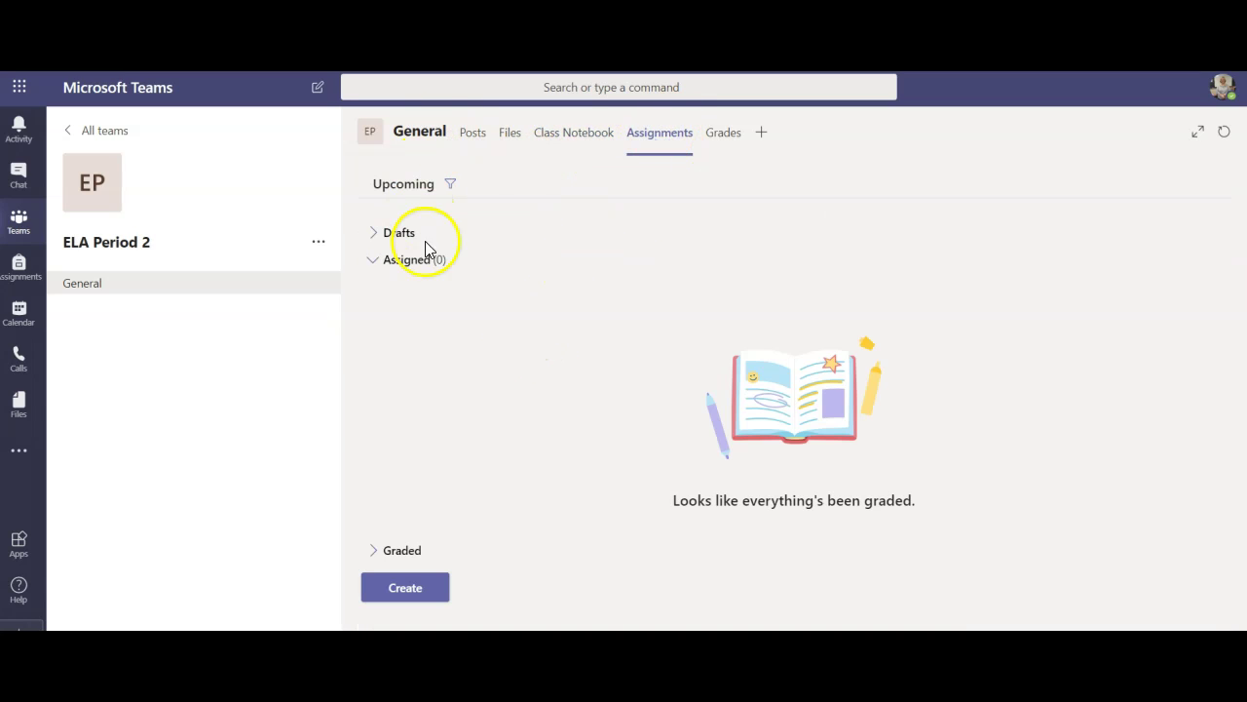
left_click(394, 596)
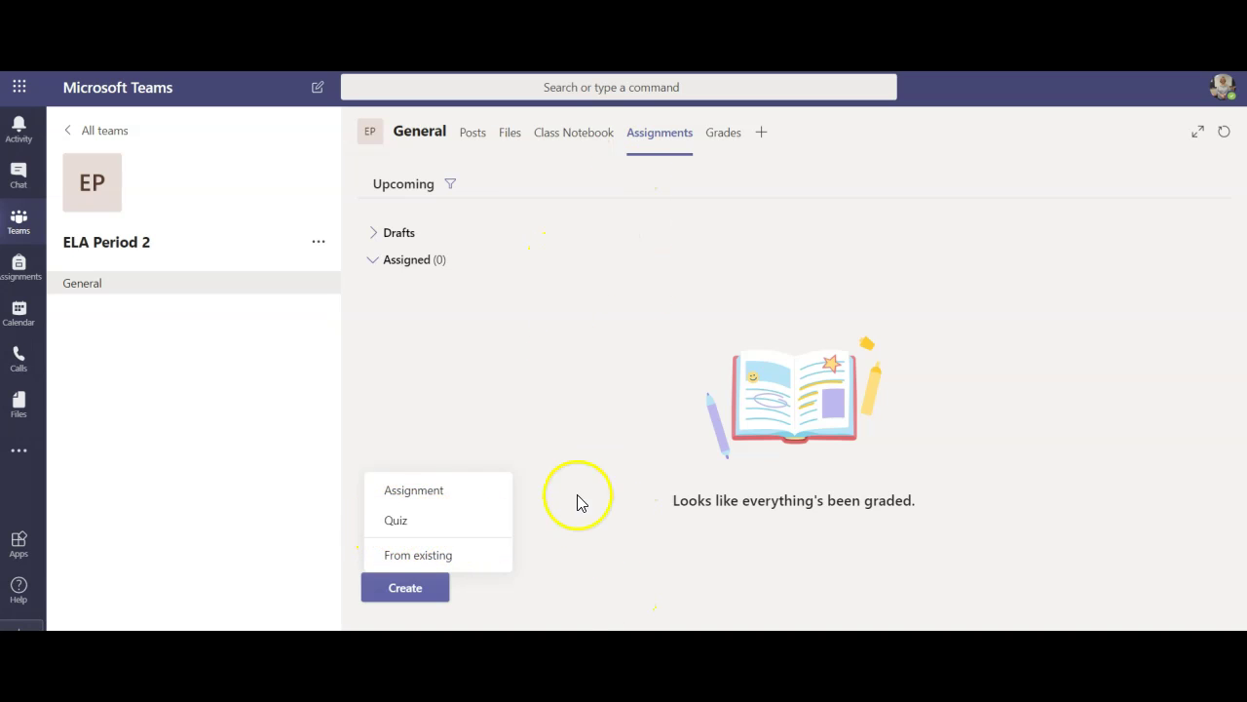
left_click(406, 497)
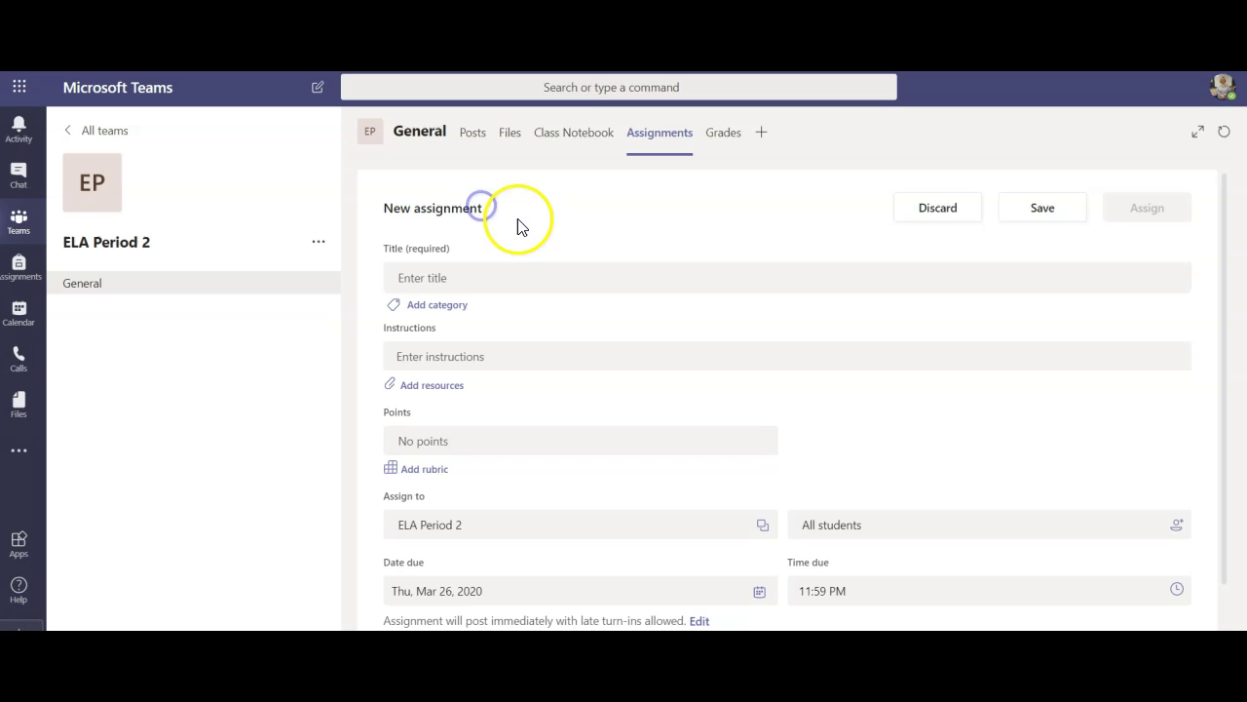
left_click(445, 277)
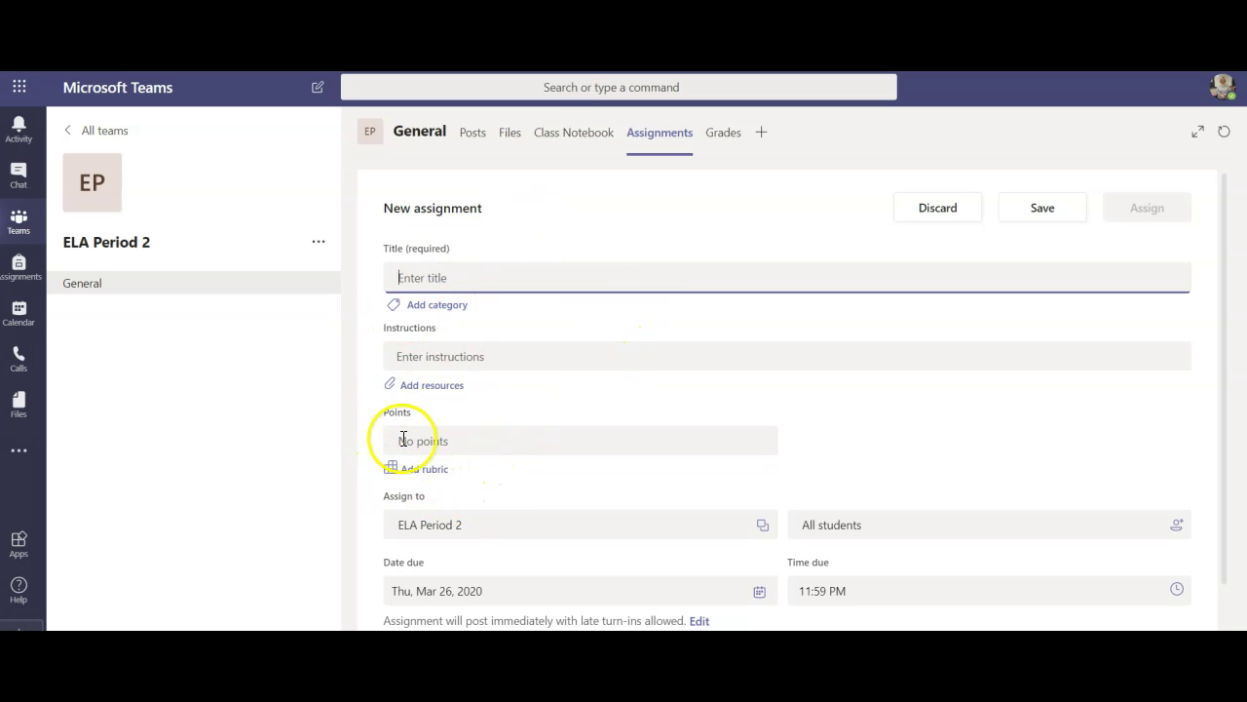
left_click(427, 470)
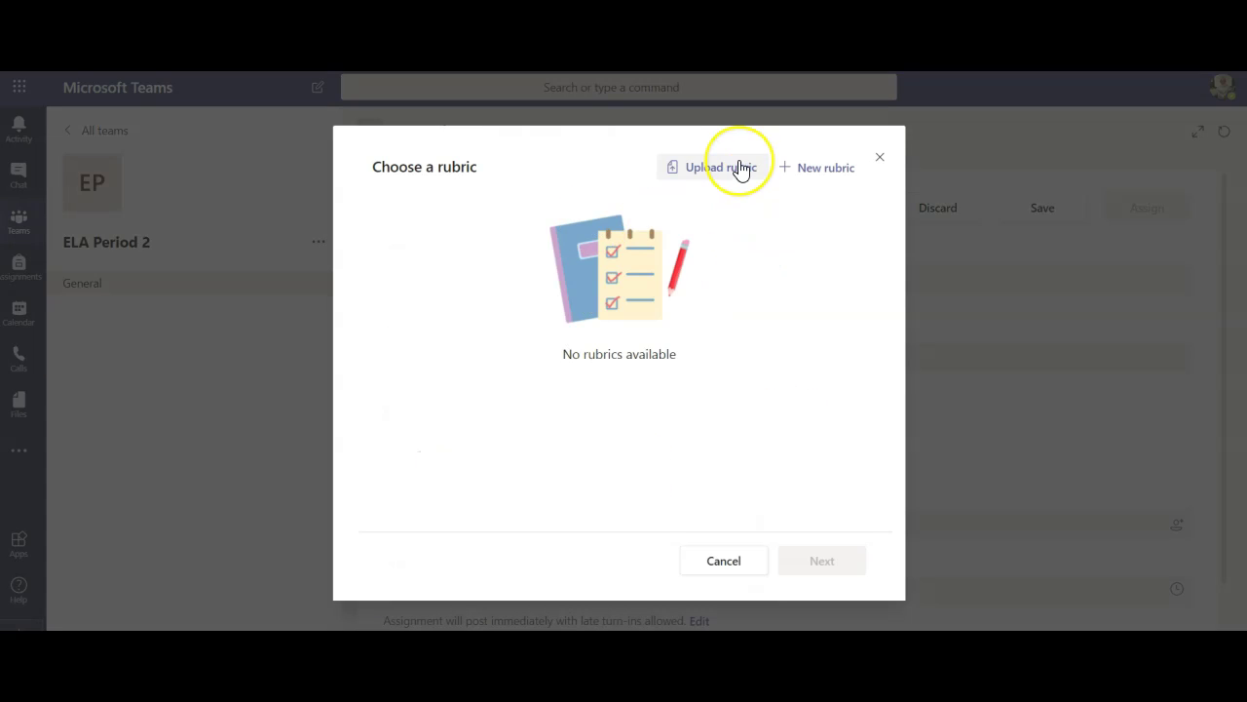
left_click(881, 158)
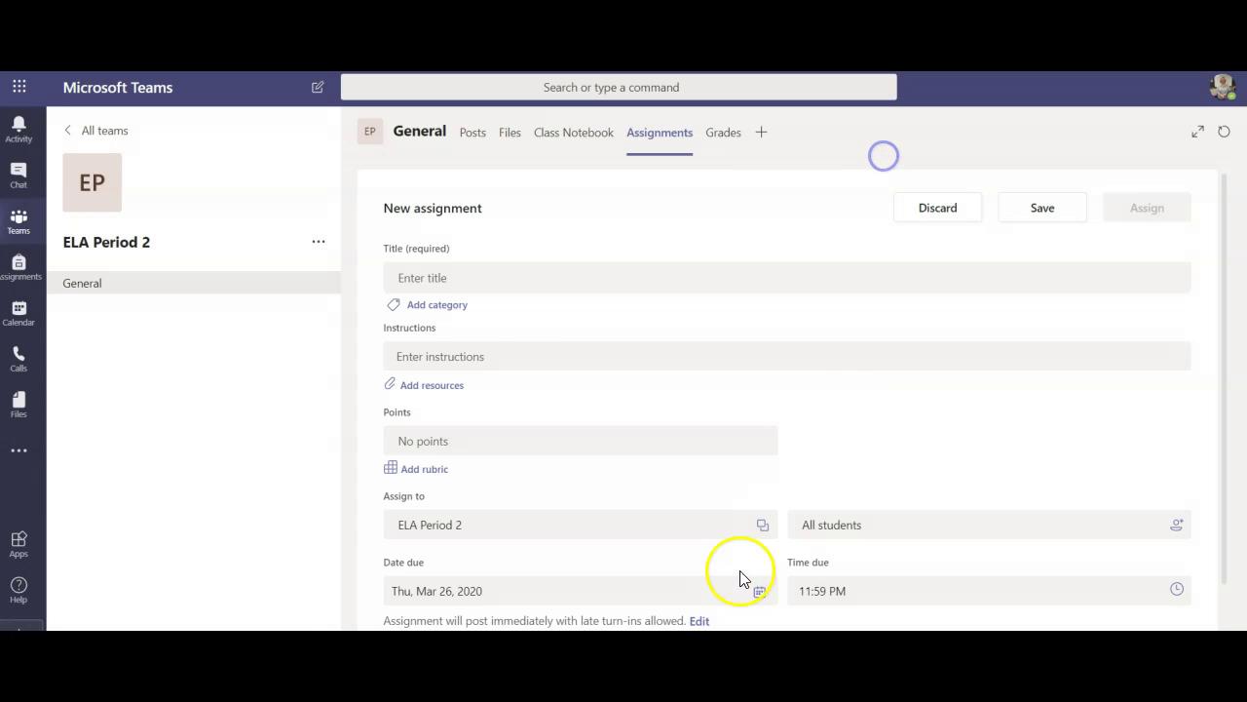
Step: View the chat area and the work week calendar
left_click(27, 188)
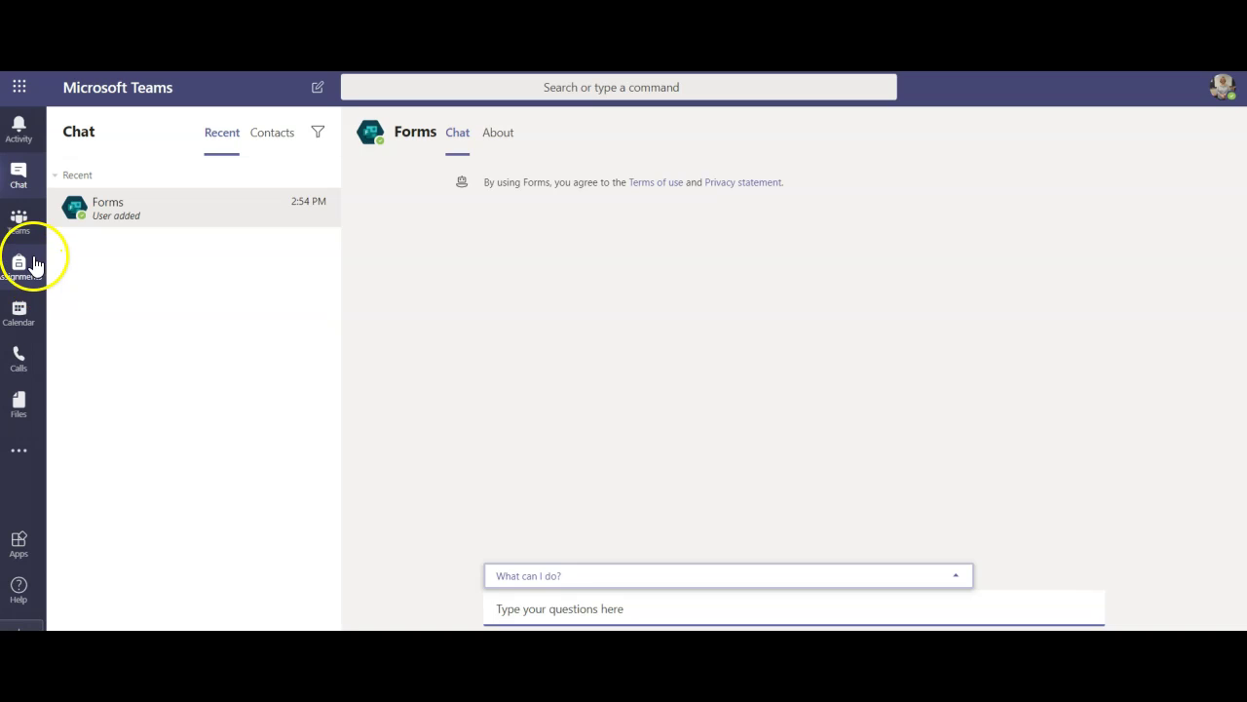
left_click(27, 325)
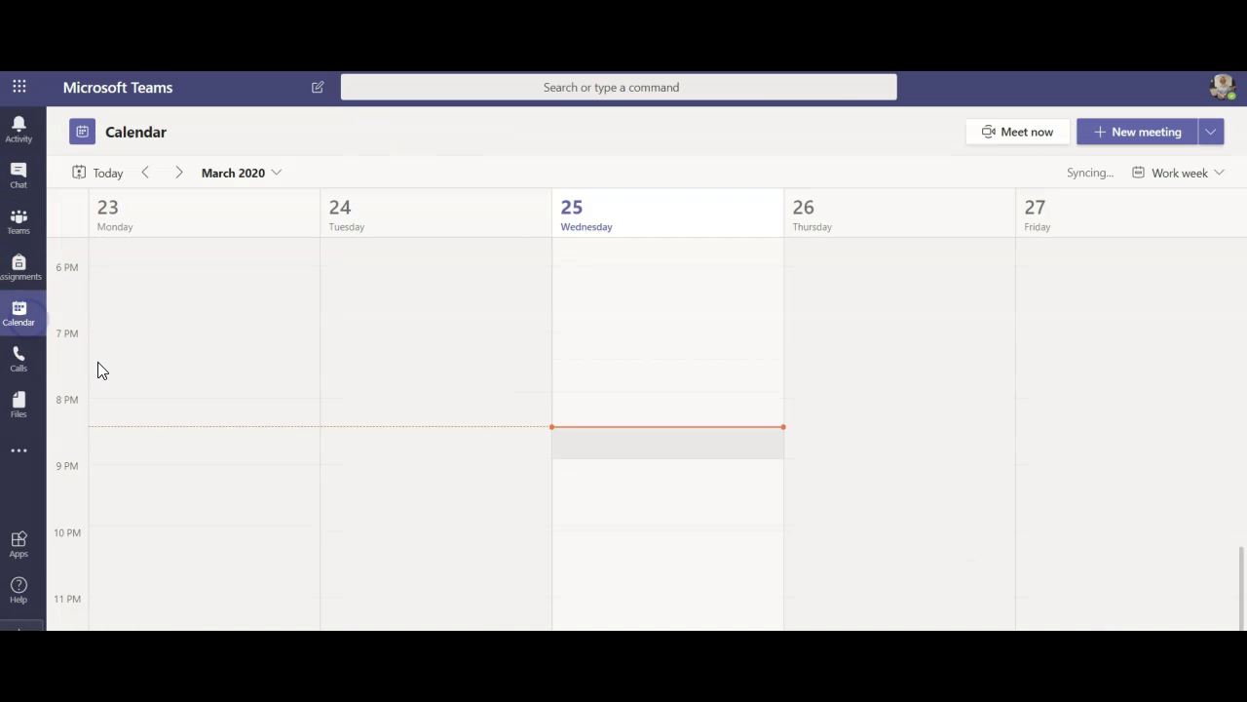